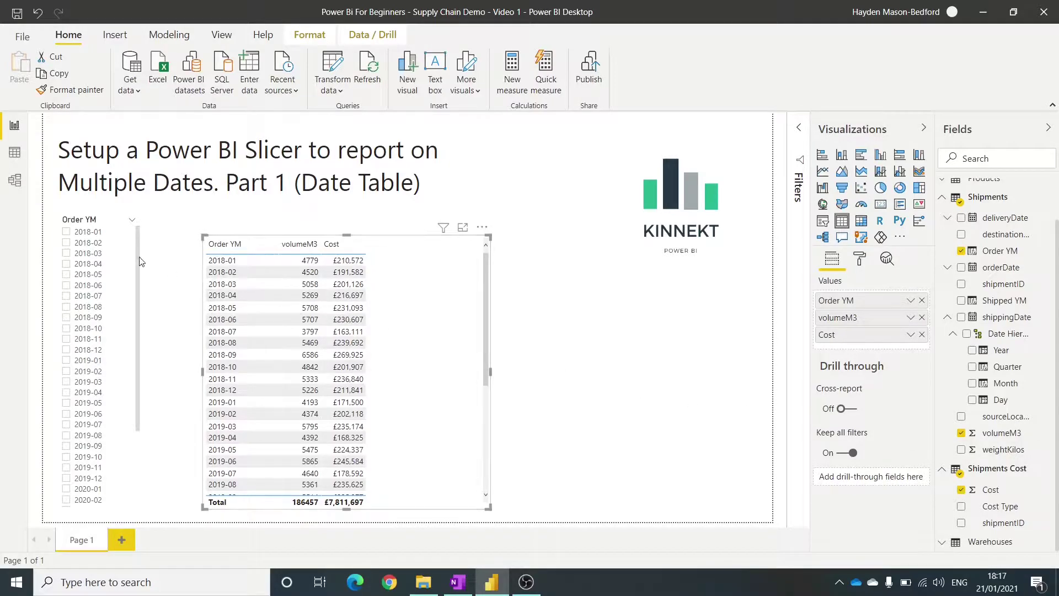
# After briefly filtering to 2018-06, add Shipped YM as a table column and remove it from the slicer
pyautogui.click(67, 285)
pyautogui.click(67, 285)
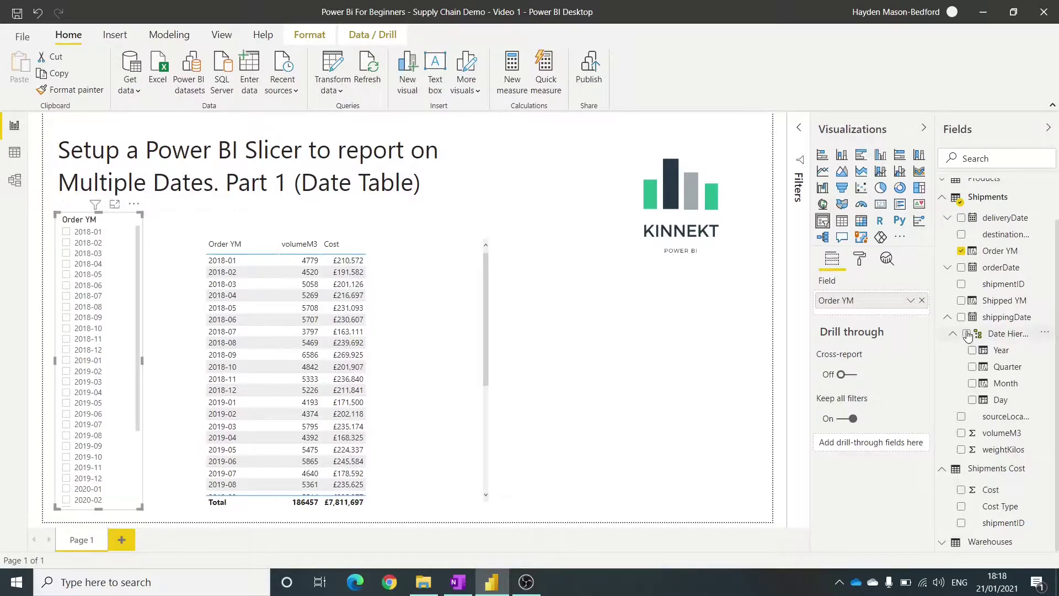
pyautogui.click(960, 300)
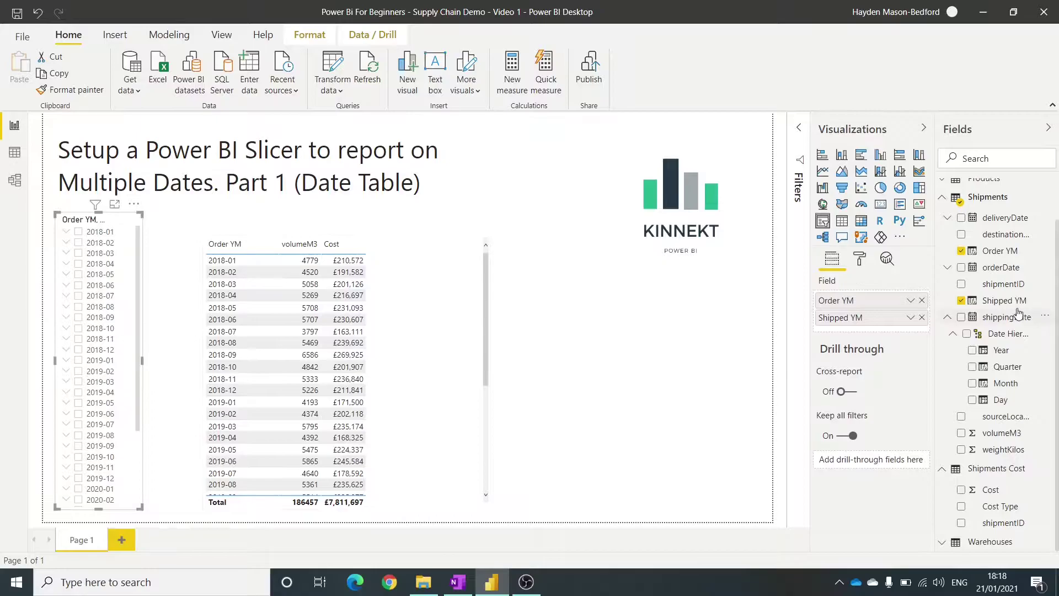
pyautogui.moveTo(1005, 302); pyautogui.dragTo(422, 337)
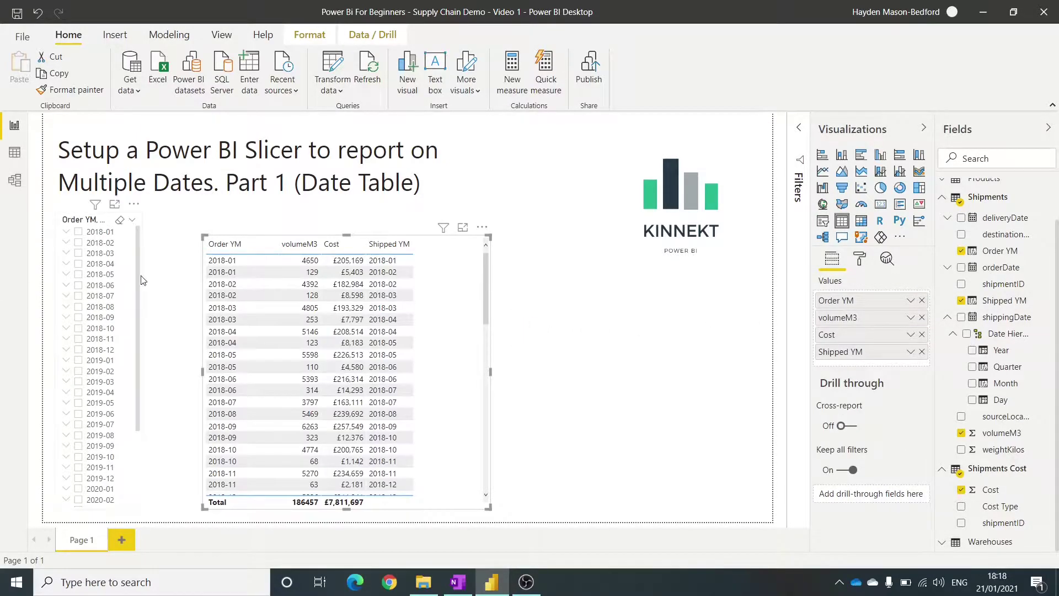
pyautogui.click(124, 283)
pyautogui.click(922, 317)
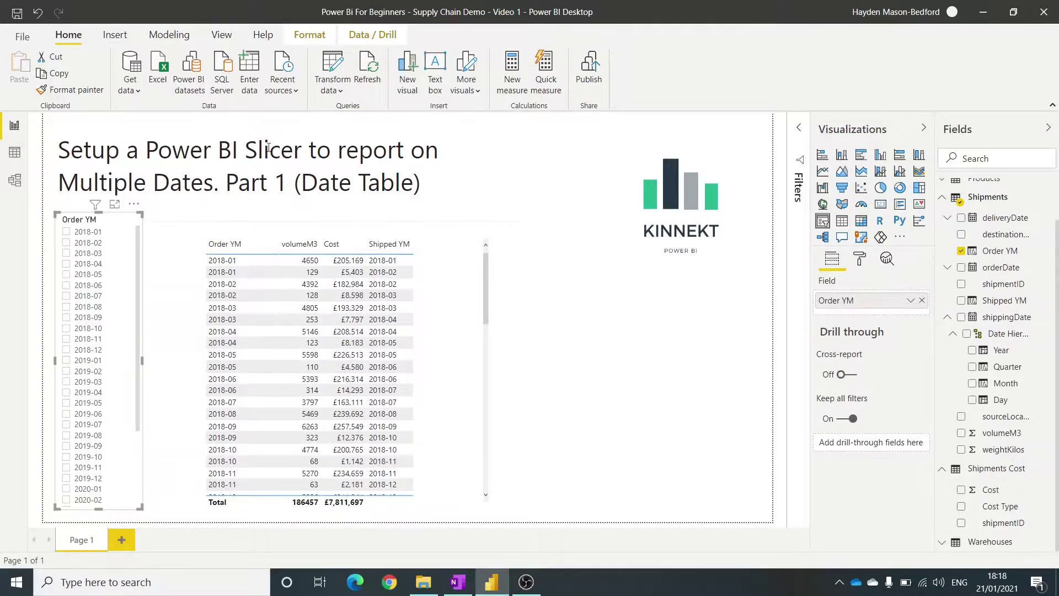
pyautogui.click(14, 179)
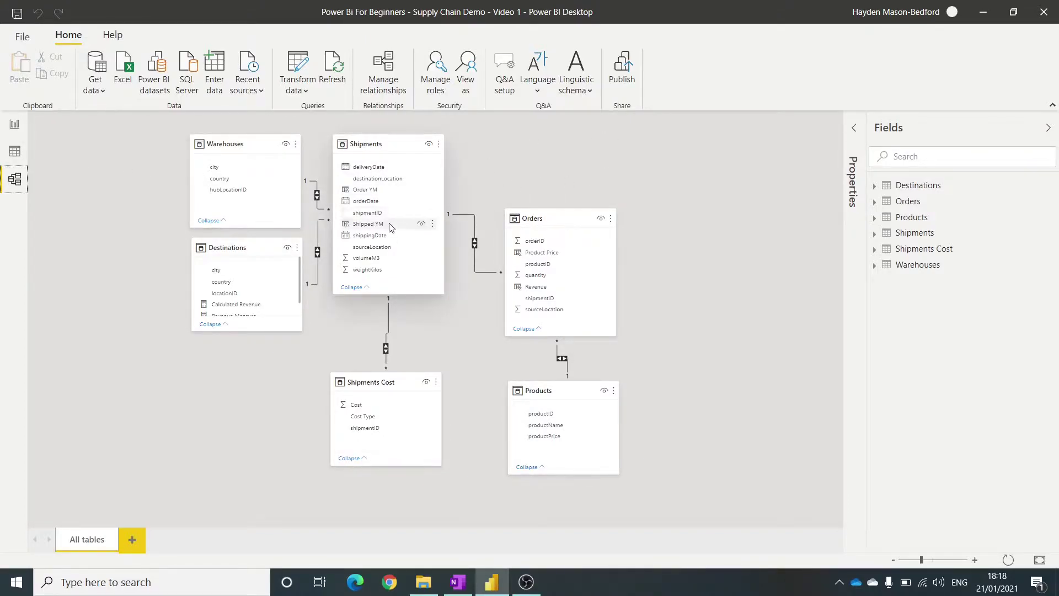
pyautogui.click(386, 202)
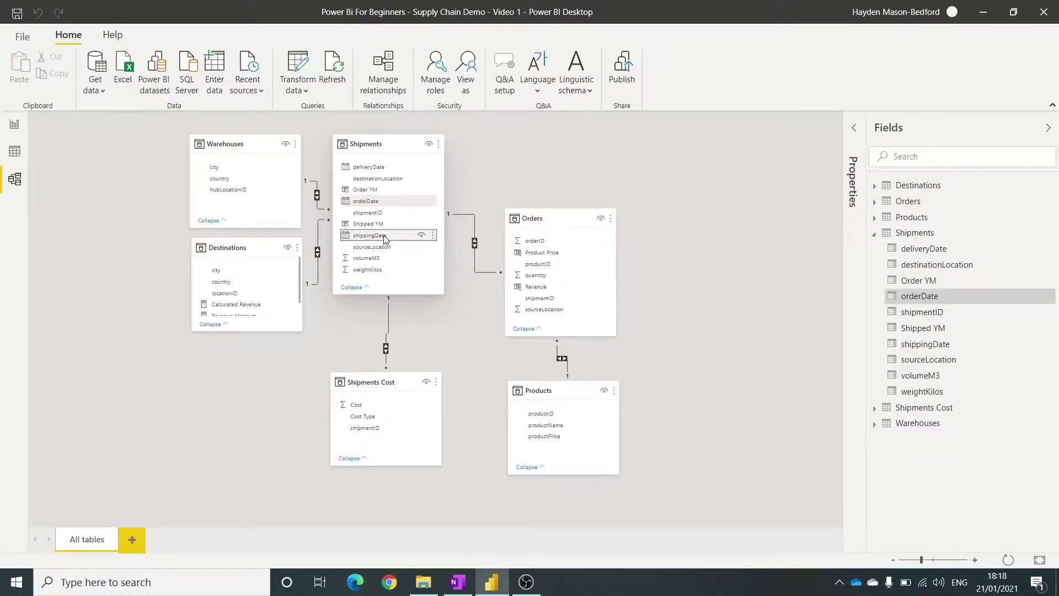
pyautogui.click(386, 238)
pyautogui.click(17, 127)
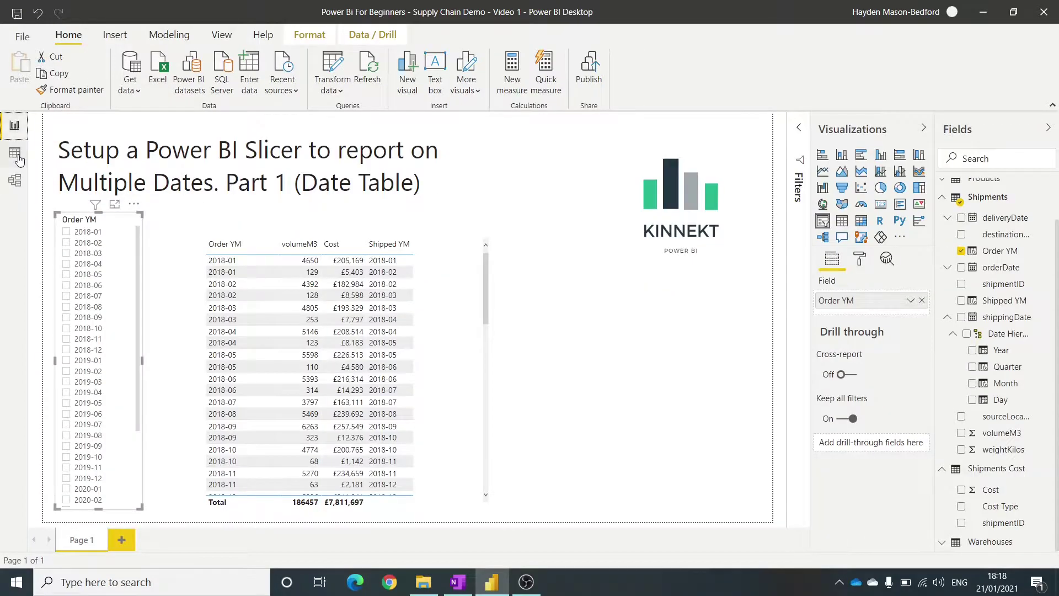
# Create a new calculated table Calendar Table = CALENDAR("01/01/2020","31-01-2020")
pyautogui.click(576, 320)
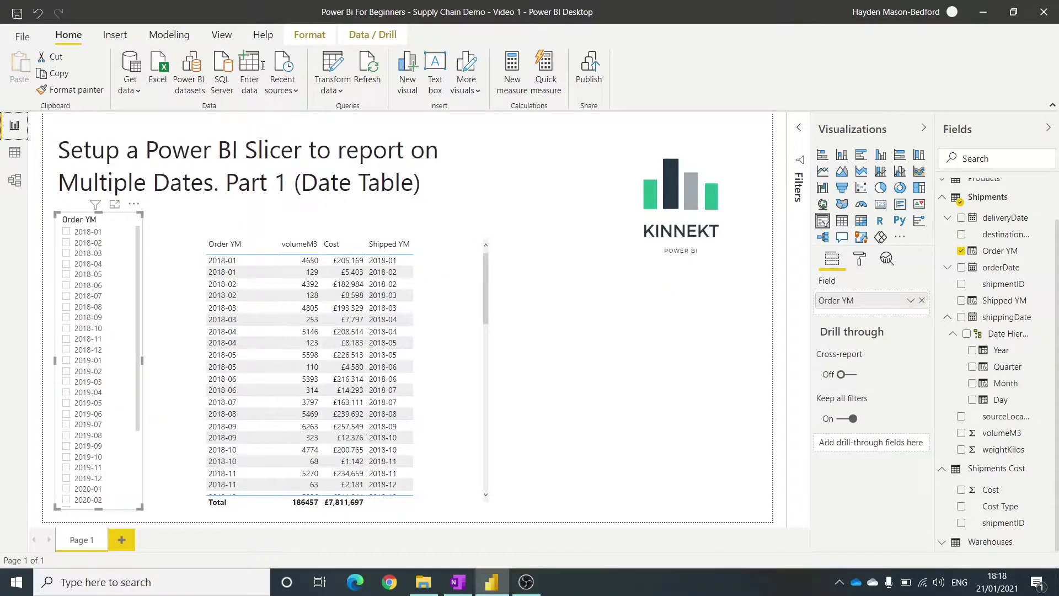
pyautogui.click(175, 33)
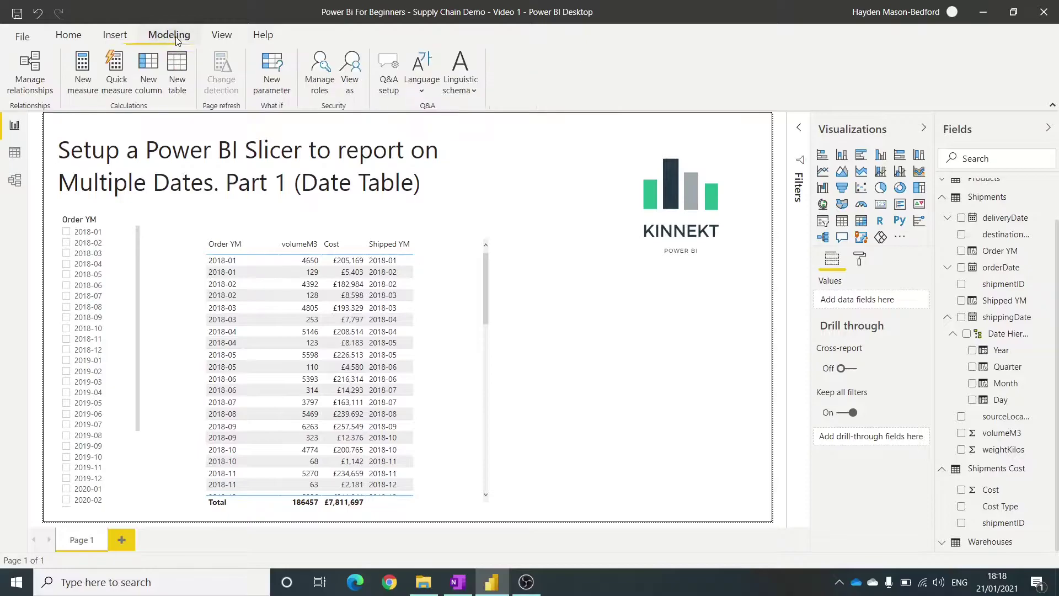
pyautogui.click(178, 65)
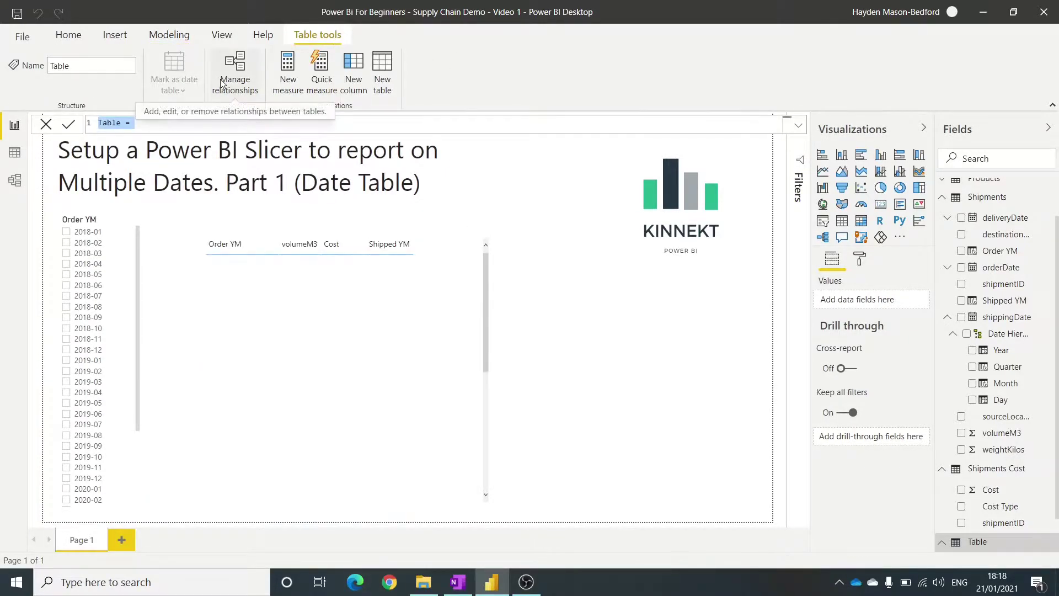
pyautogui.write('Calenda')
pyautogui.write('r Ta 1')
pyautogui.press('BackSpace')
pyautogui.press('BackSpace')
pyautogui.write('ble = cal')
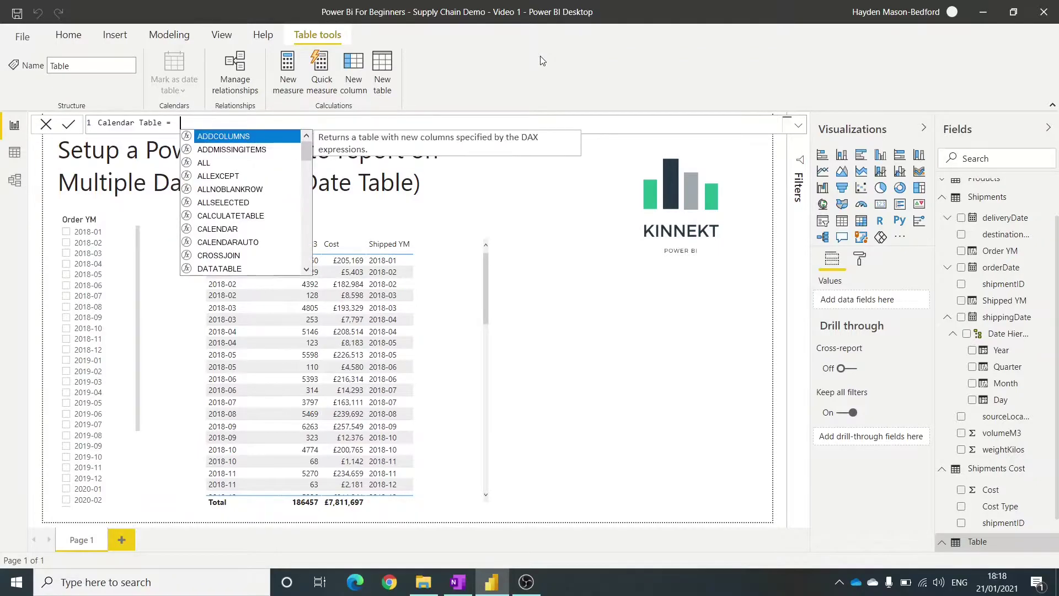
pyautogui.write('end')
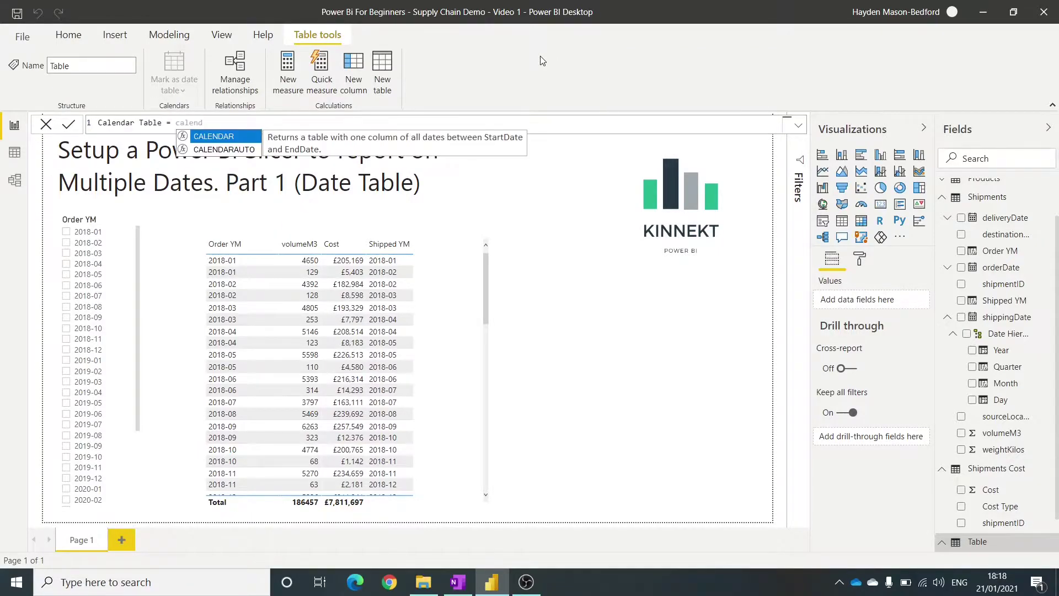
pyautogui.press('Tab')
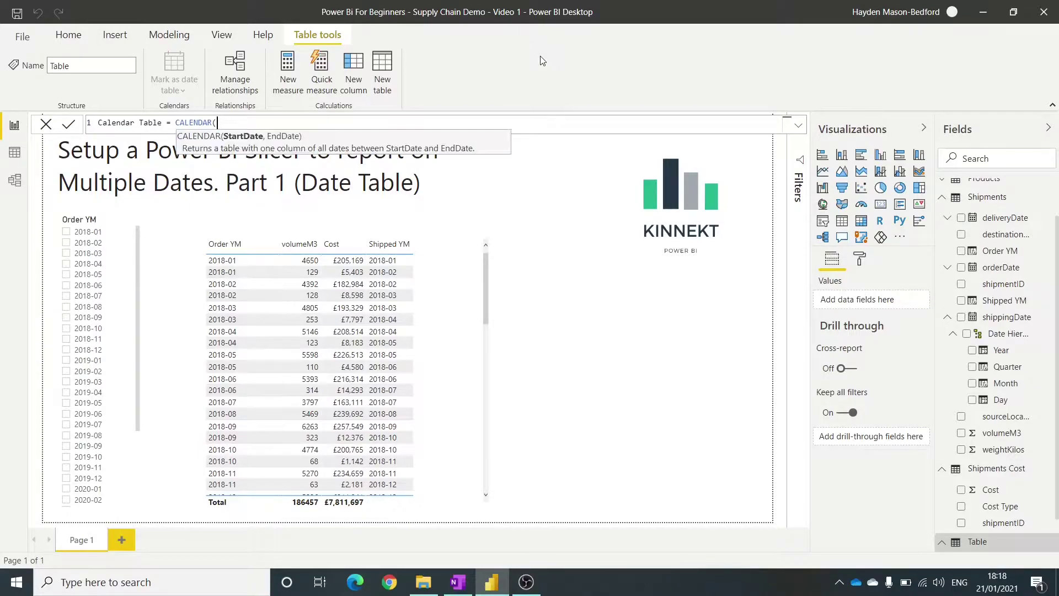
pyautogui.write('"01/01/2020",')
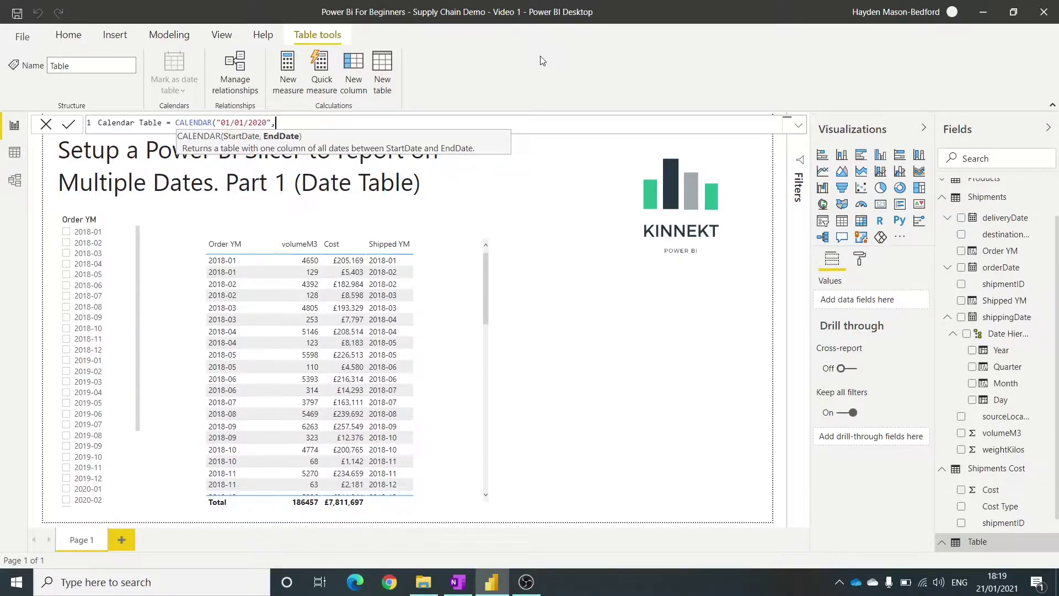
pyautogui.write('"31-01-2020")')
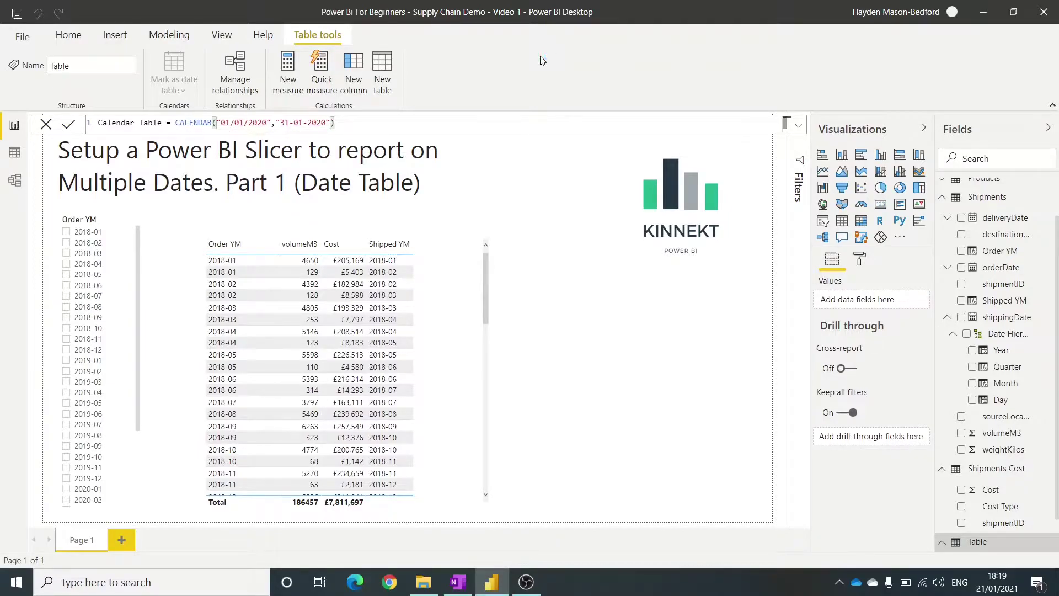
pyautogui.press('Return')
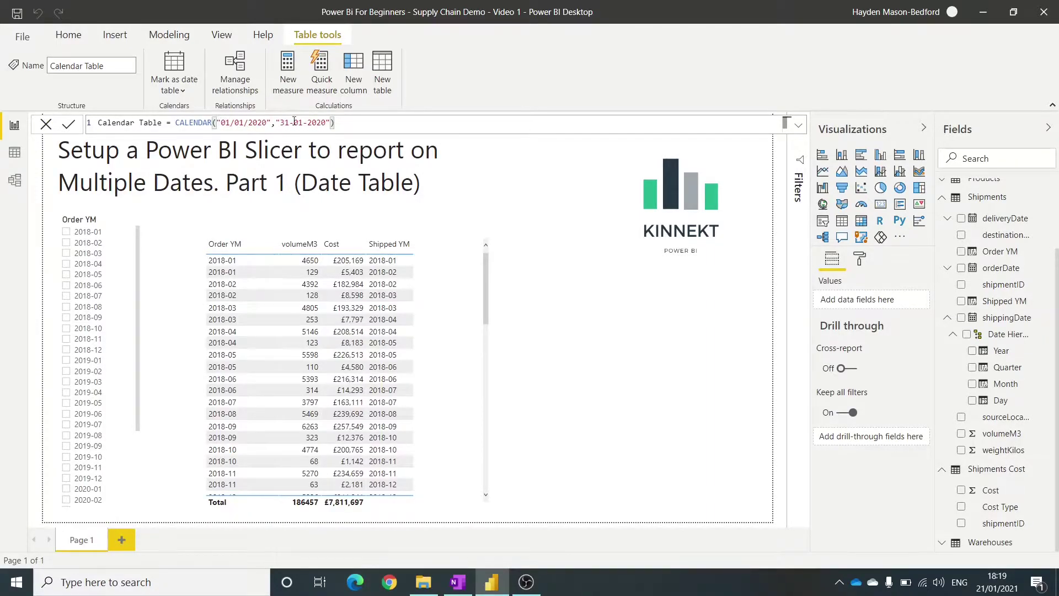
# View the Calendar Table's rows in Data view and inspect its Date column
pyautogui.click(8, 155)
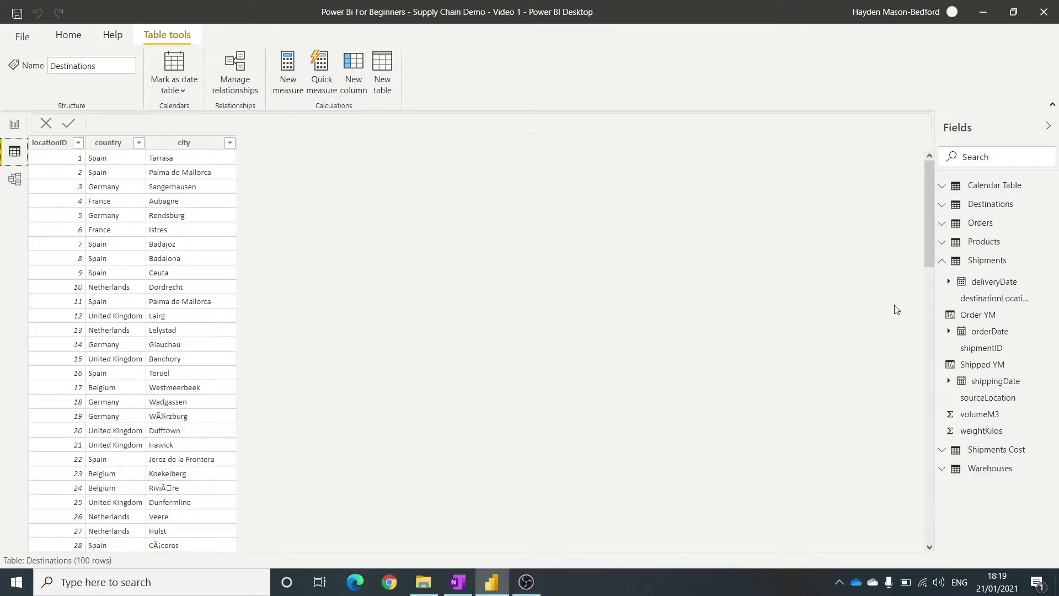
pyautogui.click(987, 186)
pyautogui.scroll(-1, 86, 182)
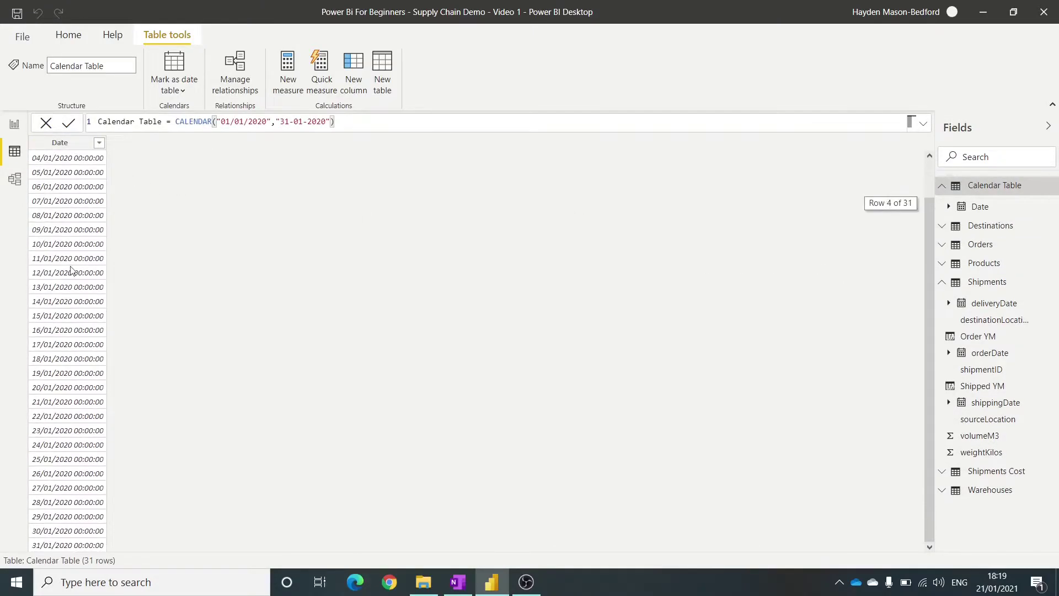
pyautogui.scroll(1, 72, 221)
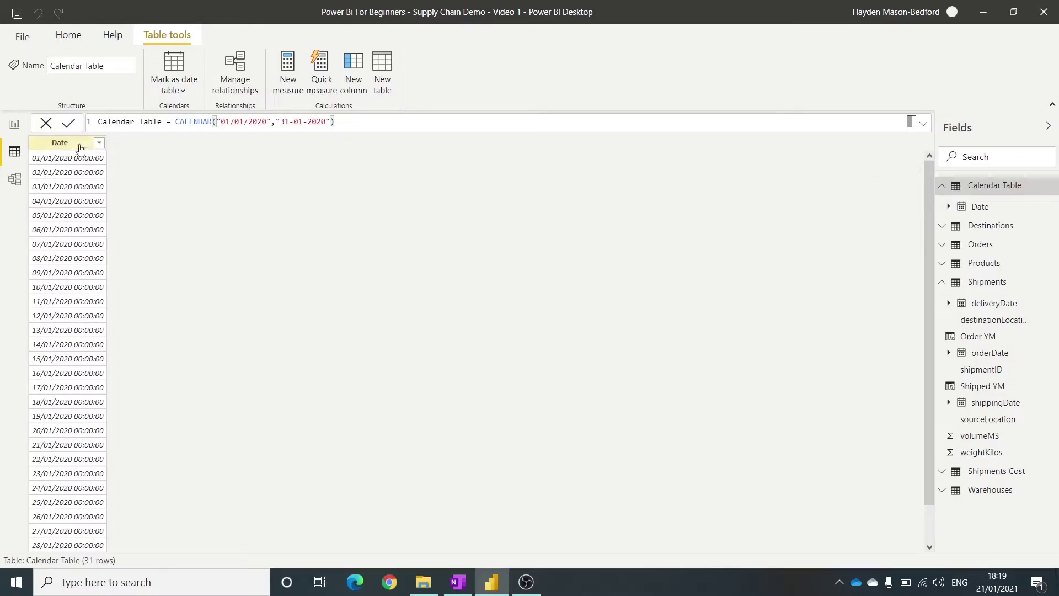
pyautogui.rightClick(79, 145)
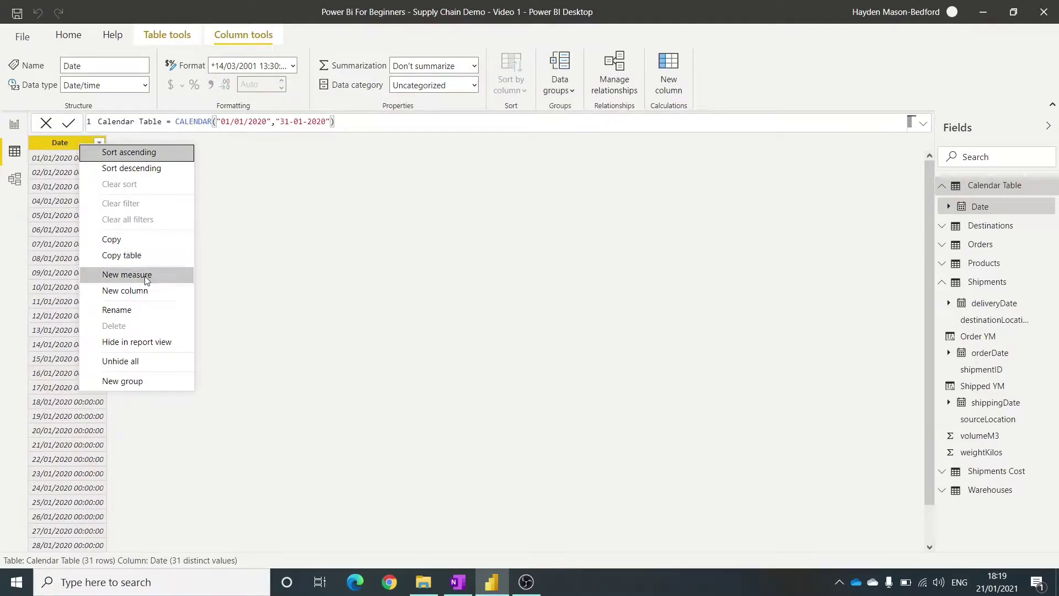
pyautogui.press('Escape')
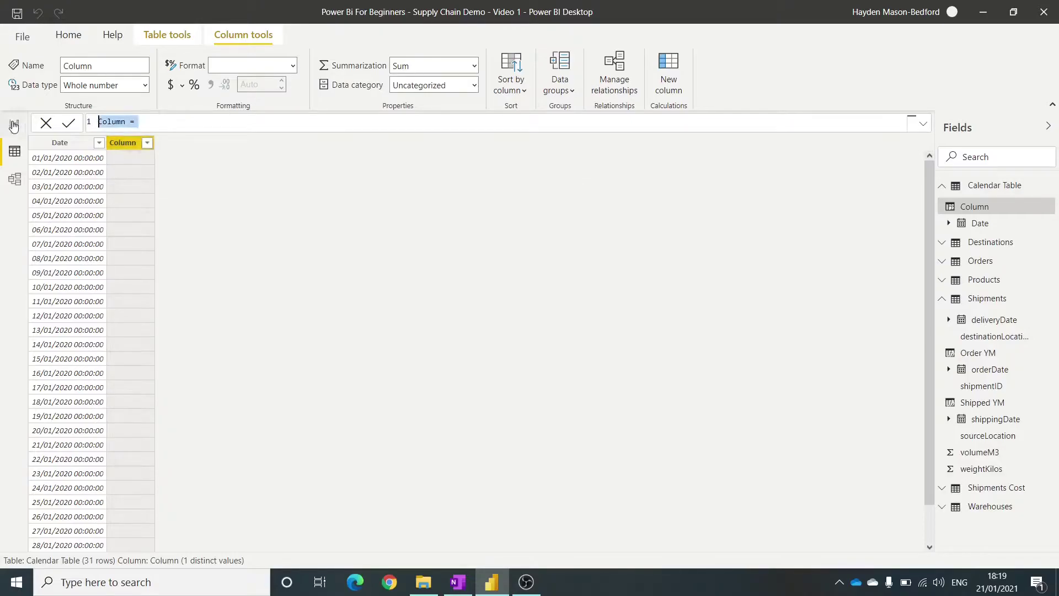
# Add column Period YM = FORMAT('Calendar Table'[Date],"YYYY-MM"), fixing the missing quote and extra bracket
pyautogui.write('period YM')
pyautogui.hotkey('shift', 'Right')
pyautogui.write('= FORMAT(')
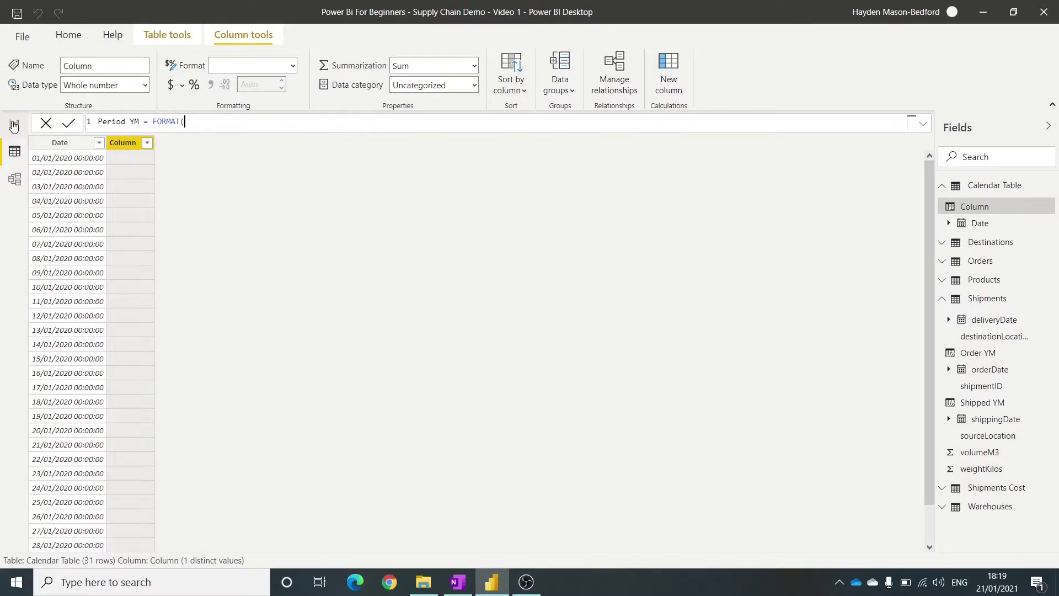
pyautogui.write('date')
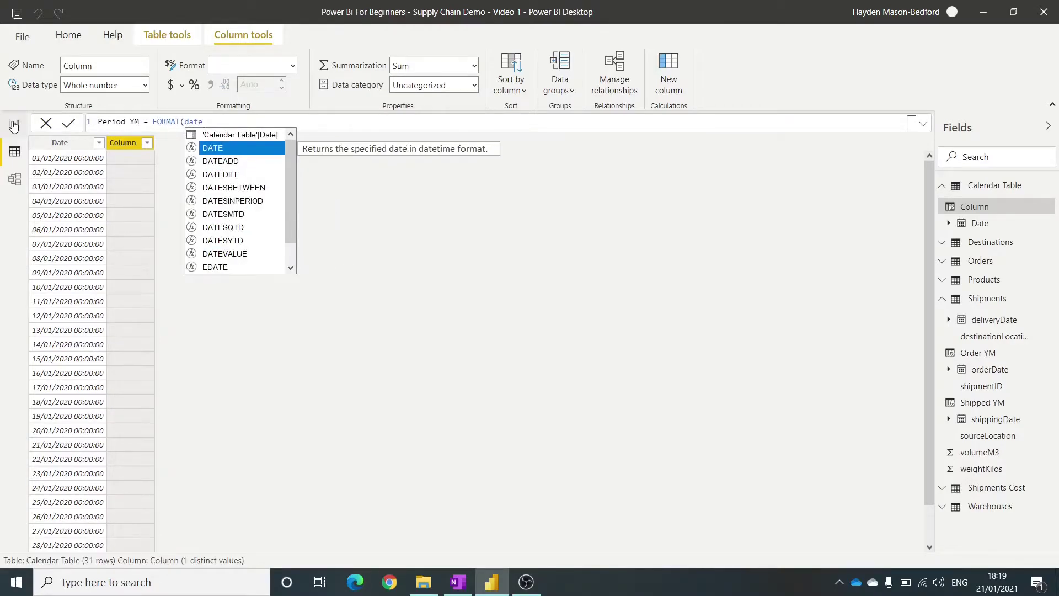
pyautogui.press('Up')
pyautogui.press('Tab')
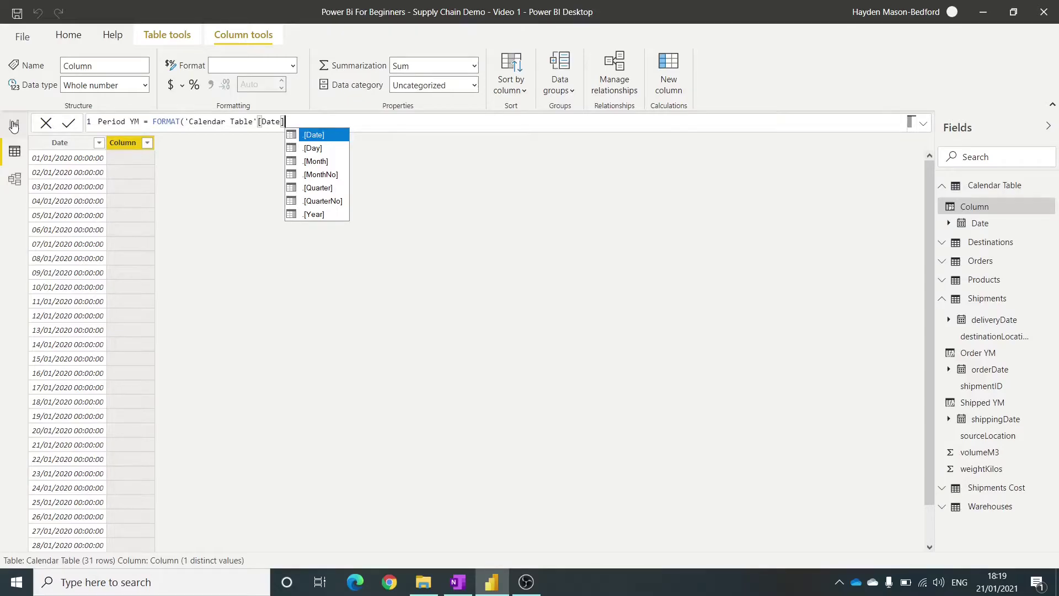
pyautogui.write(',"YYYY-MM)')
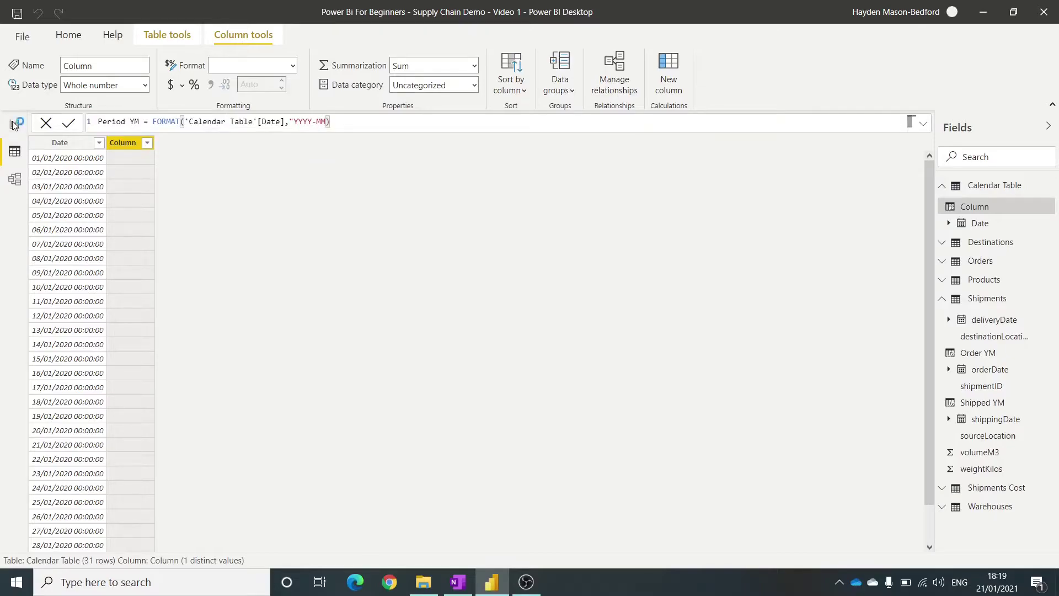
pyautogui.press('Return')
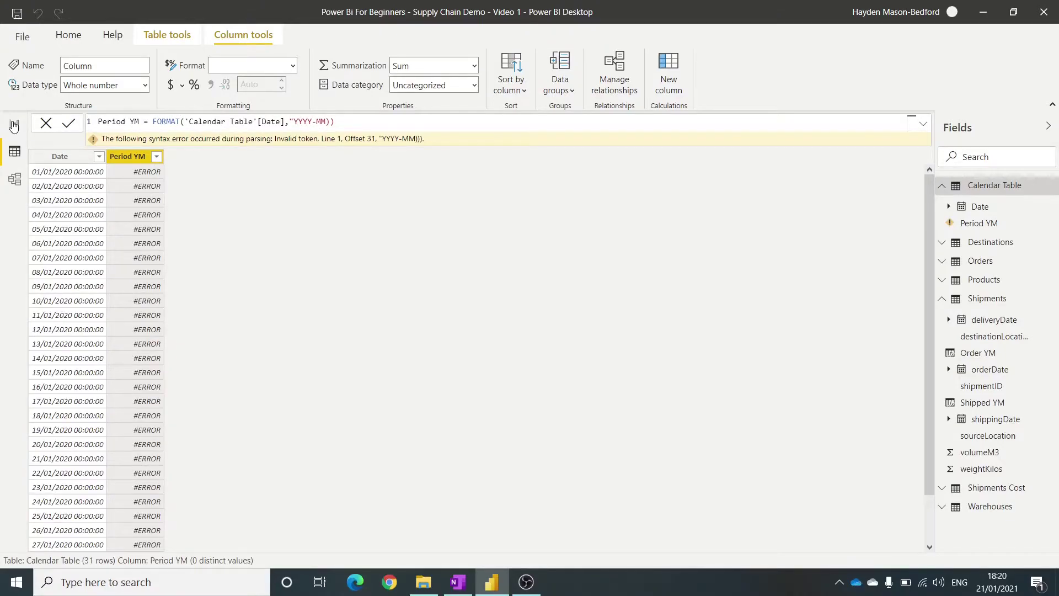
pyautogui.click(329, 122)
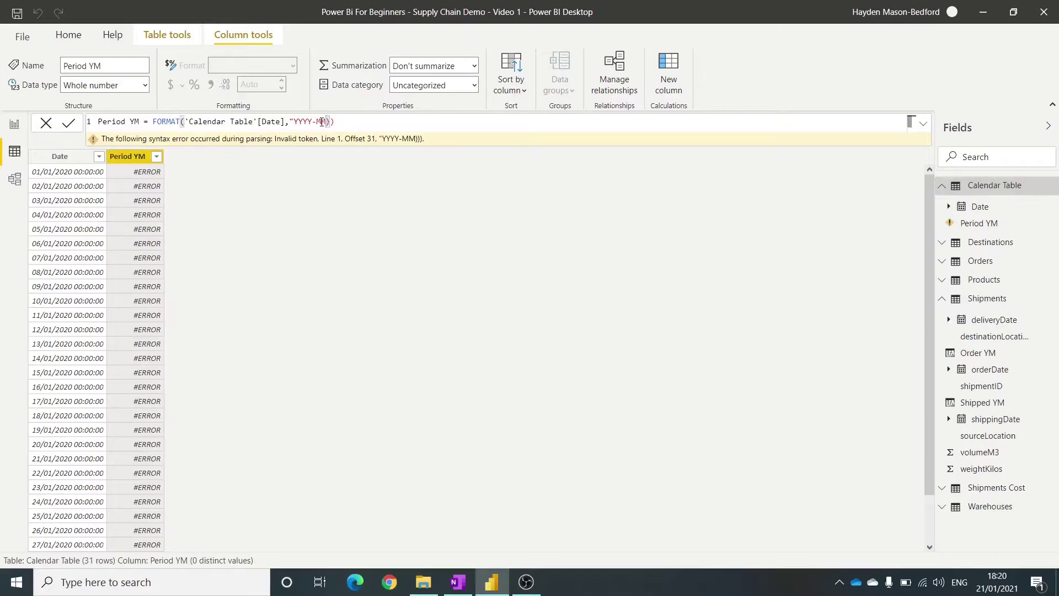
pyautogui.click(323, 122)
pyautogui.write('"')
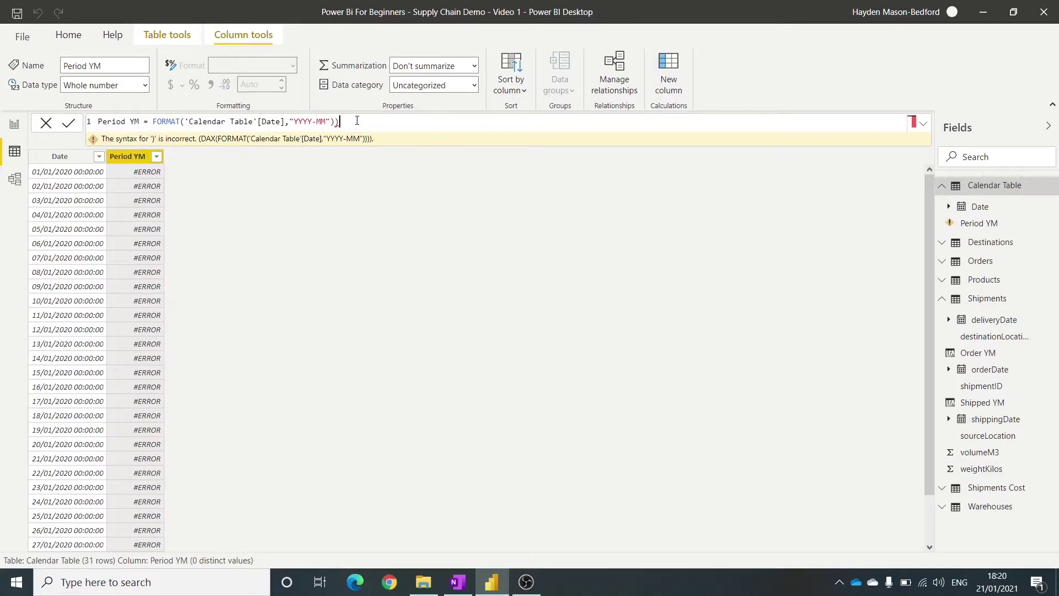
pyautogui.press('BackSpace')
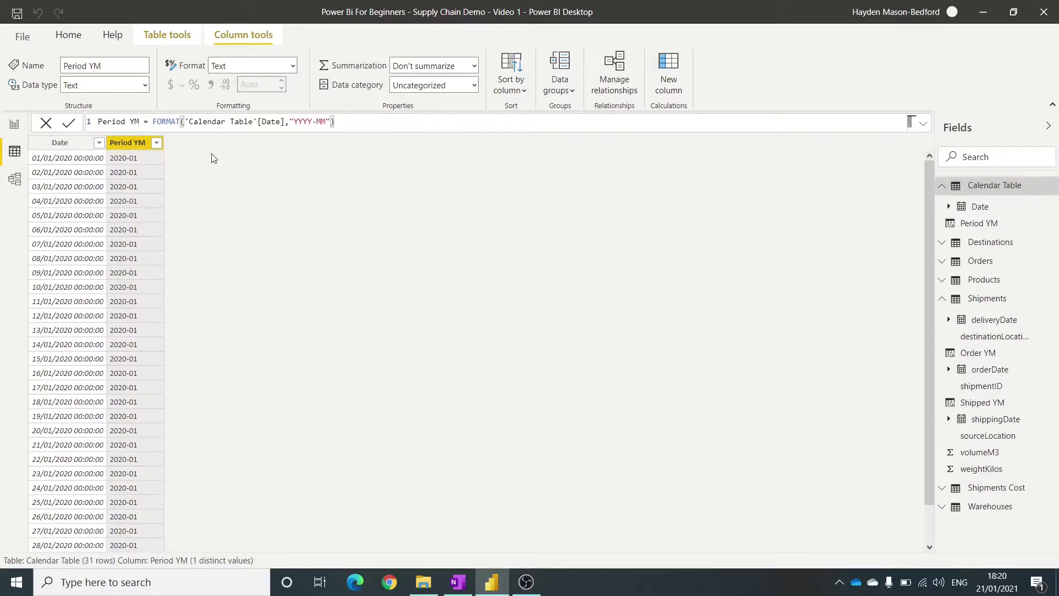
# Delete the Calendar Table from the model, then check the date formula in the OneNote notes
pyautogui.rightClick(132, 142)
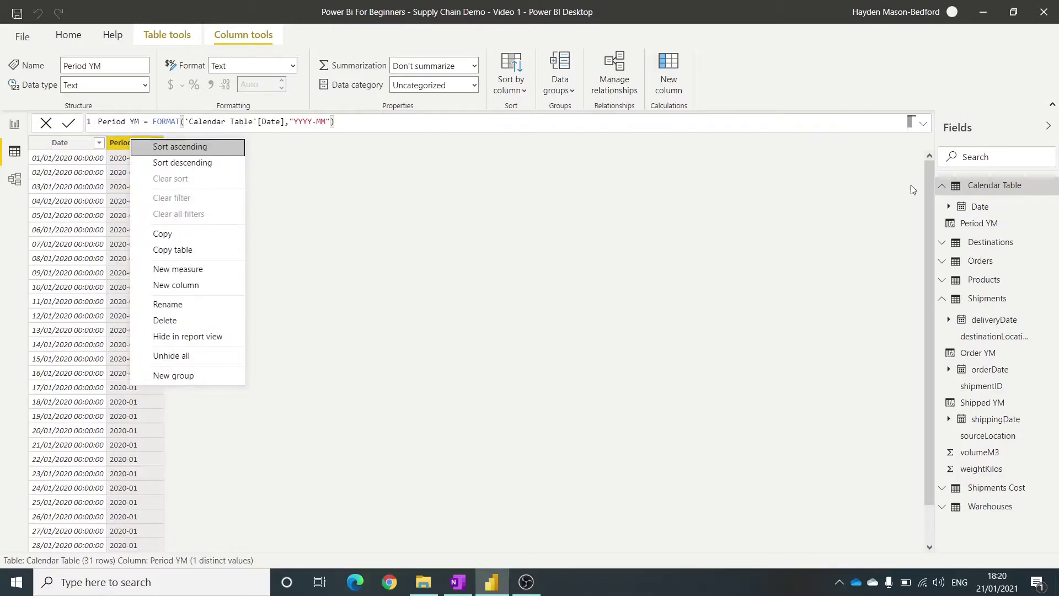
pyautogui.rightClick(953, 187)
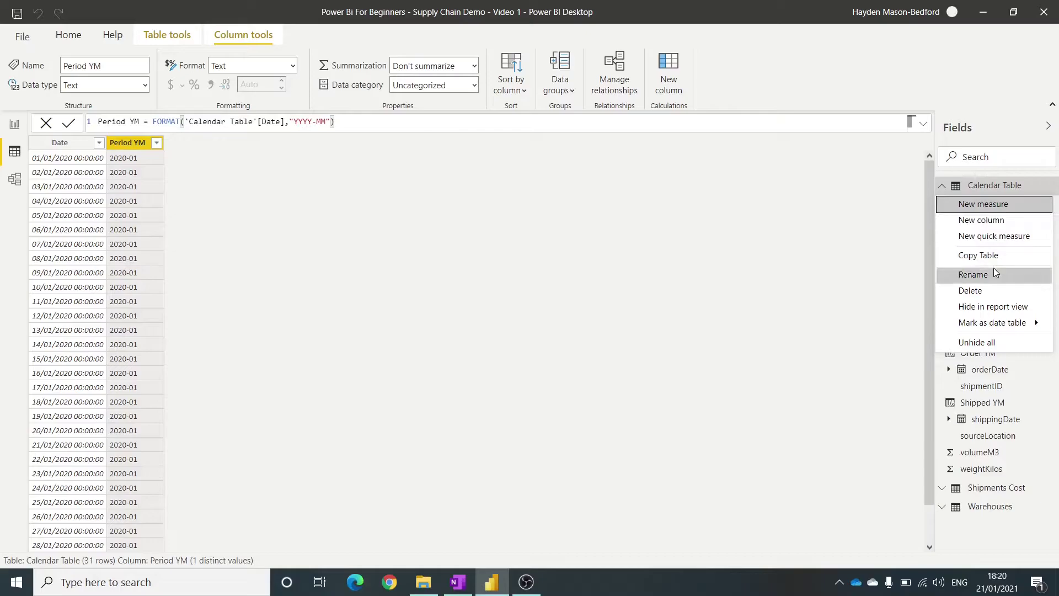
pyautogui.click(858, 308)
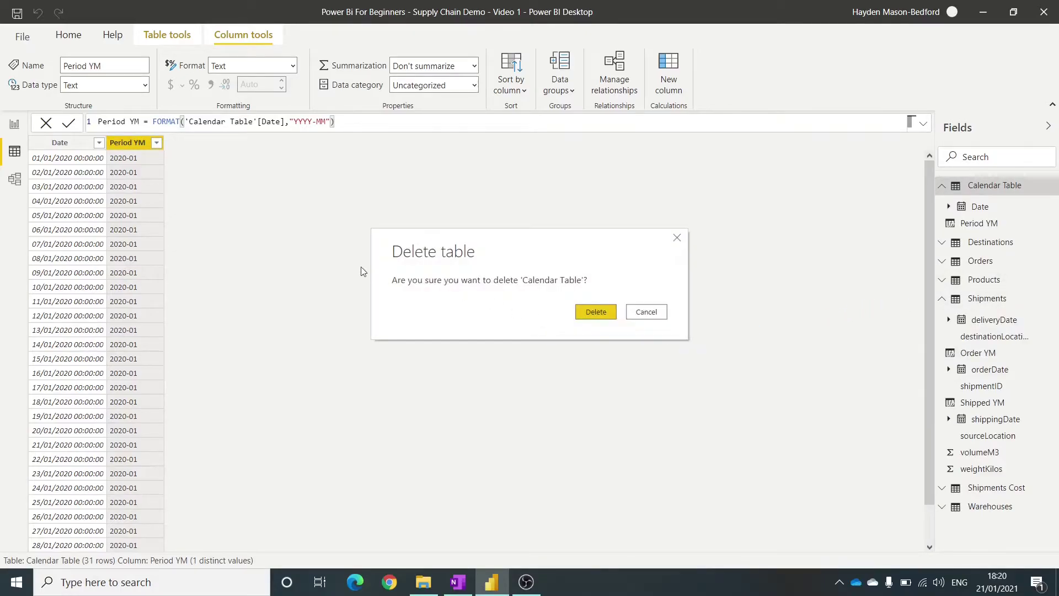
pyautogui.click(604, 314)
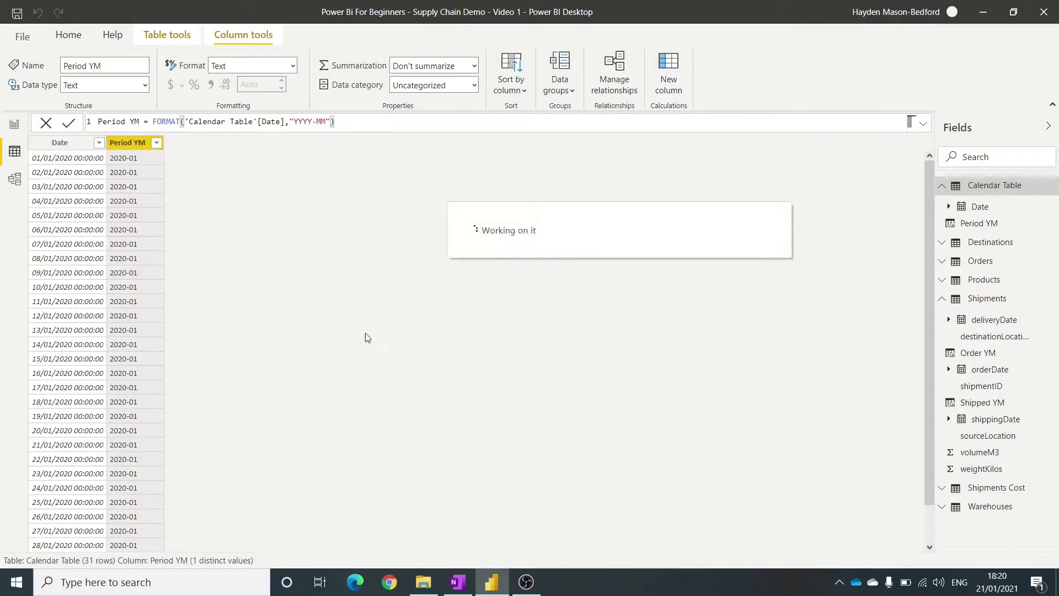
pyautogui.click(458, 584)
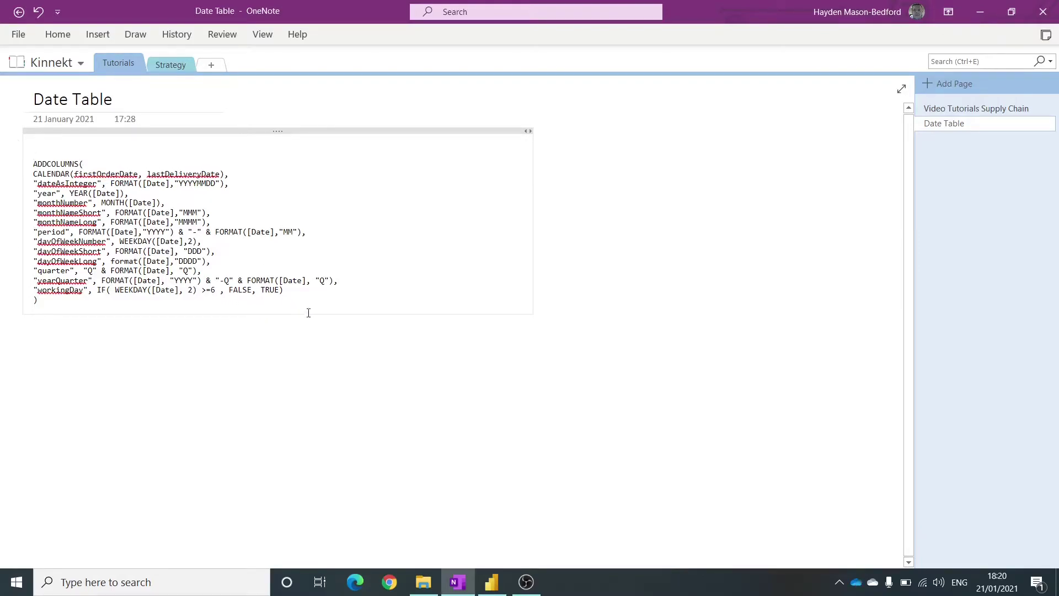
pyautogui.hotkey('alt', 'Tab')
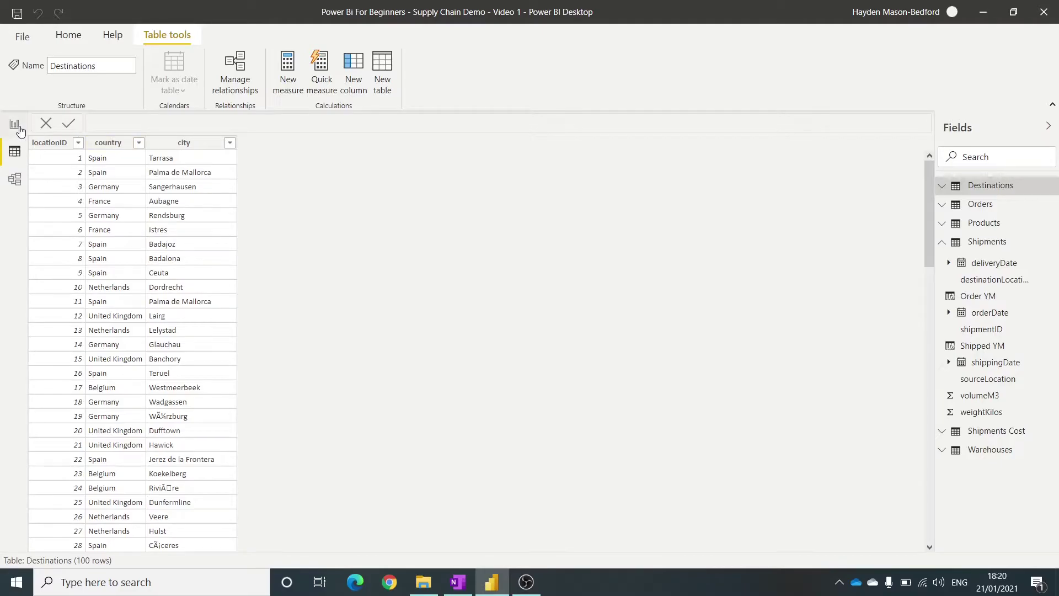
# Start a new calculated table formula reading 'Daate Series =' followed by a fresh line
pyautogui.click(113, 35)
pyautogui.click(69, 35)
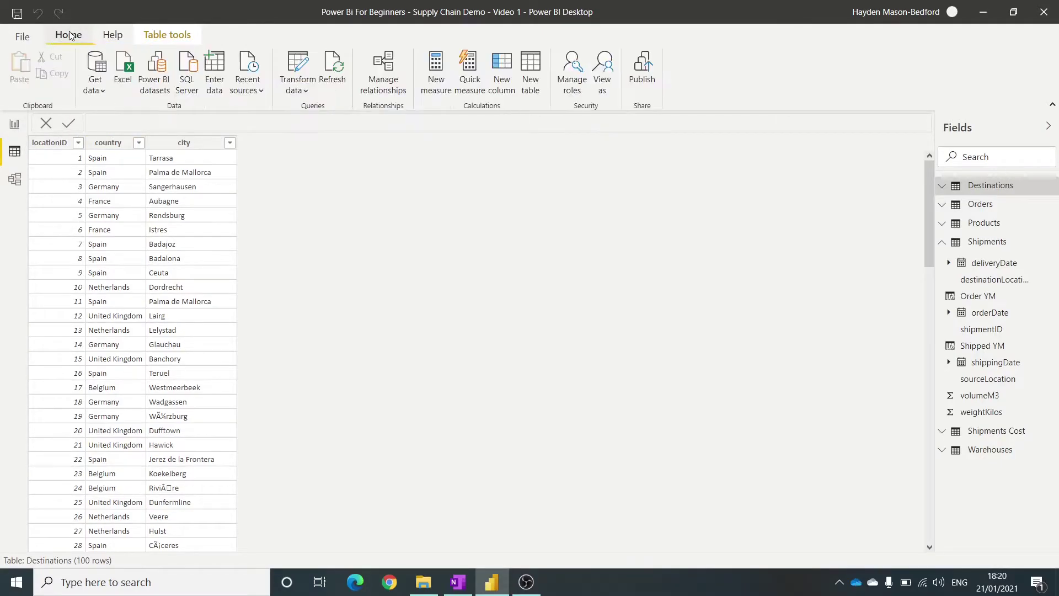
pyautogui.click(531, 72)
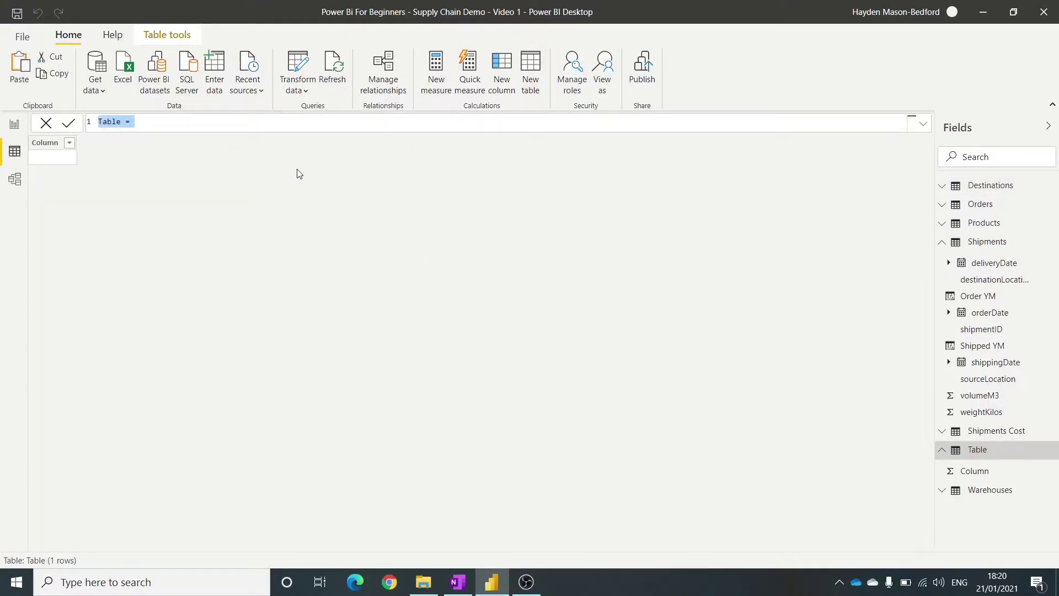
pyautogui.write('Daate Series =')
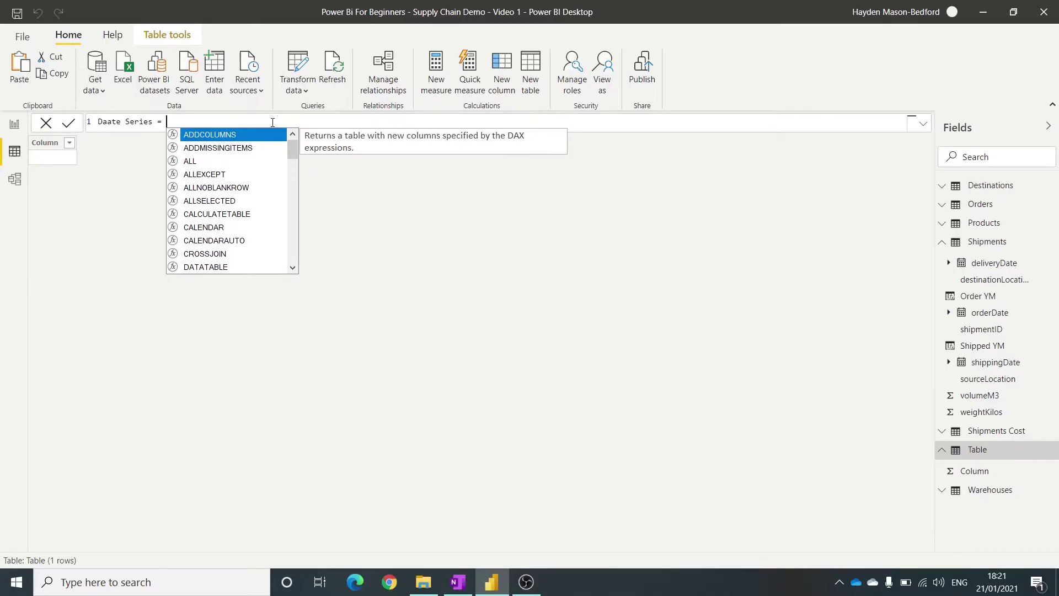
pyautogui.hotkey('shift', 'Return')
pyautogui.hotkey('shift', 'Return')
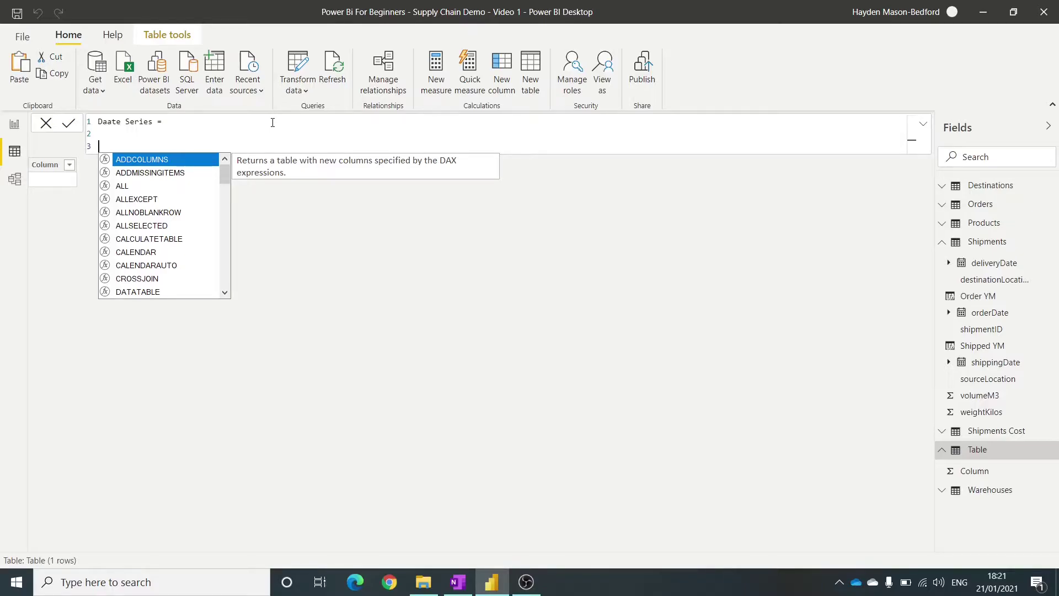
# Define VAR startDate = MIN(Shipments[orderDate]) in the Daate Series formula
pyautogui.write('var =')
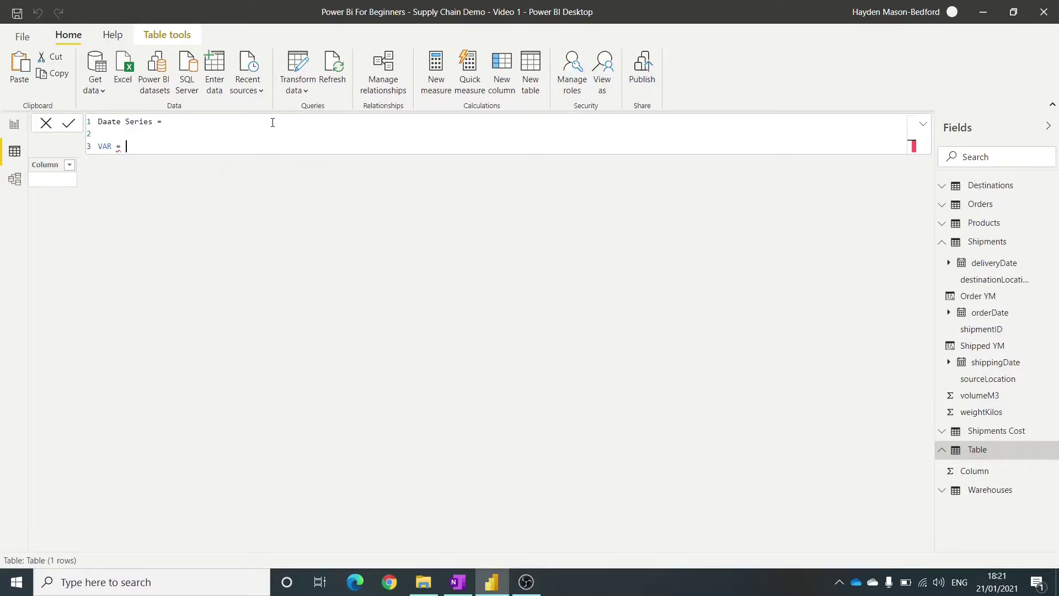
pyautogui.press('BackSpace')
pyautogui.press('BackSpace')
pyautogui.write('startDate = min')
pyautogui.press('Tab')
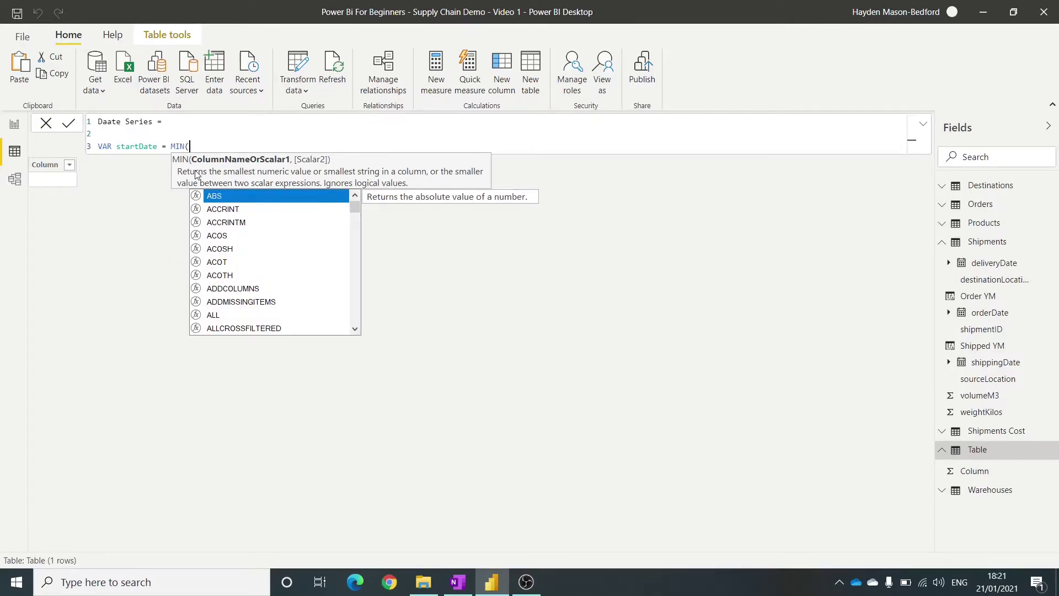
pyautogui.write('order')
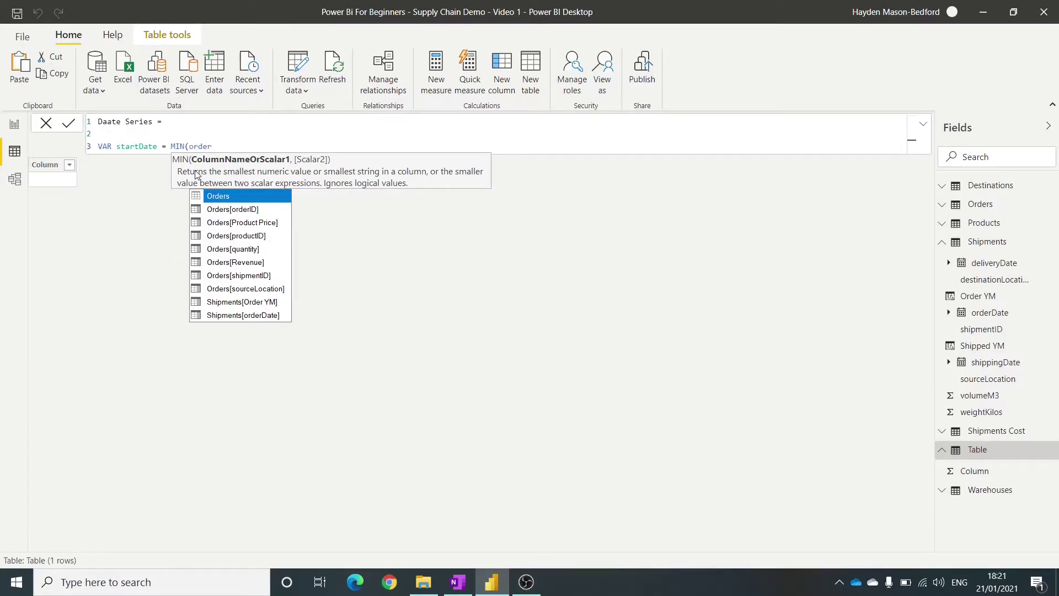
pyautogui.press('Down')
pyautogui.press('Down')
pyautogui.press('Up')
pyautogui.write('date')
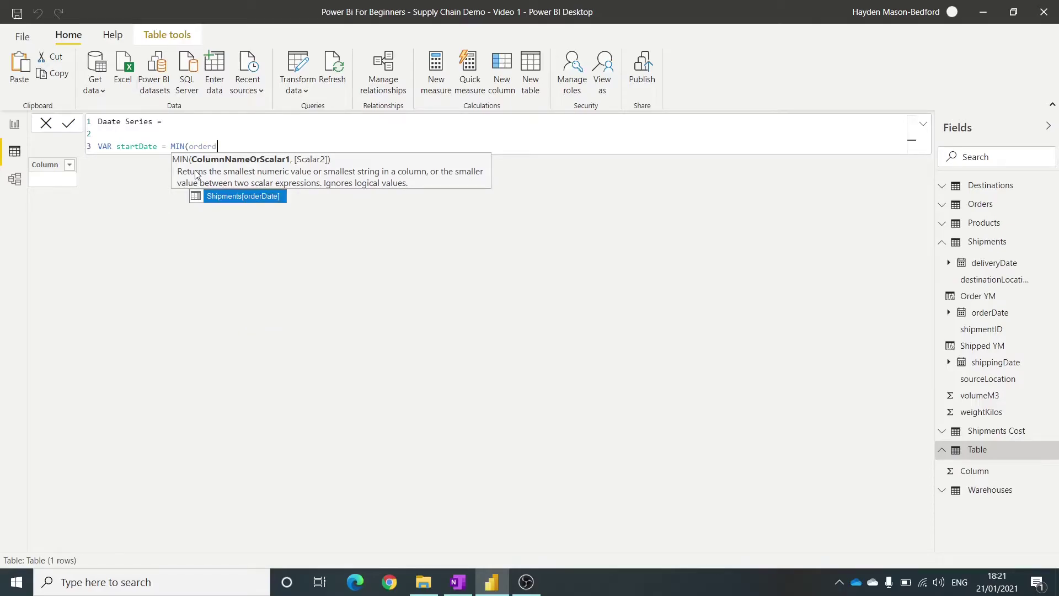
pyautogui.press('Tab')
pyautogui.press('Escape')
pyautogui.write(')')
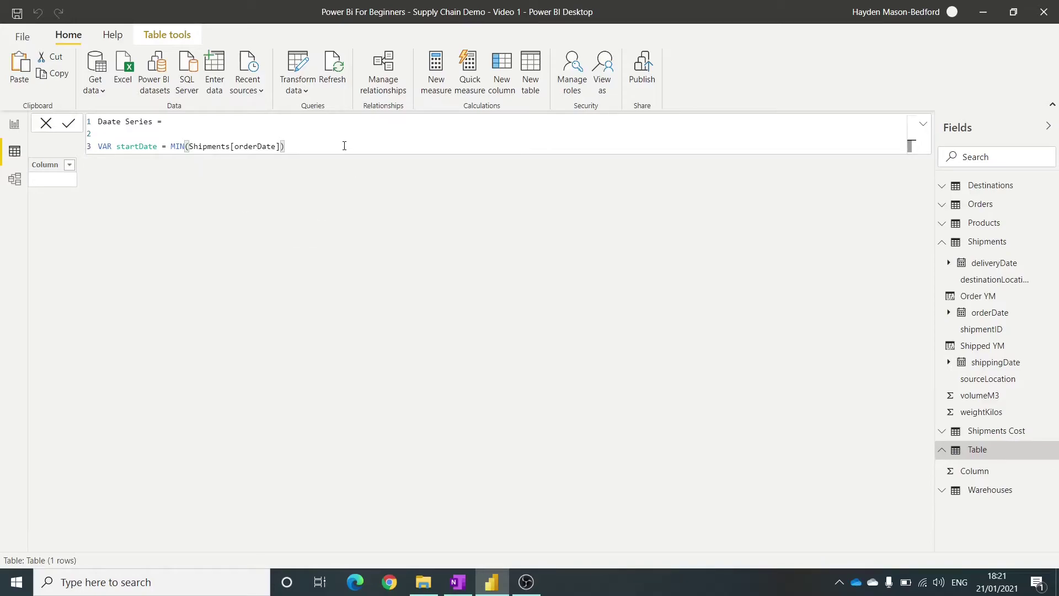
# Add VAR endDate = MAX(Shipments[deliveryDate]) followed by a RETURN line
pyautogui.hotkey('shift', 'Return')
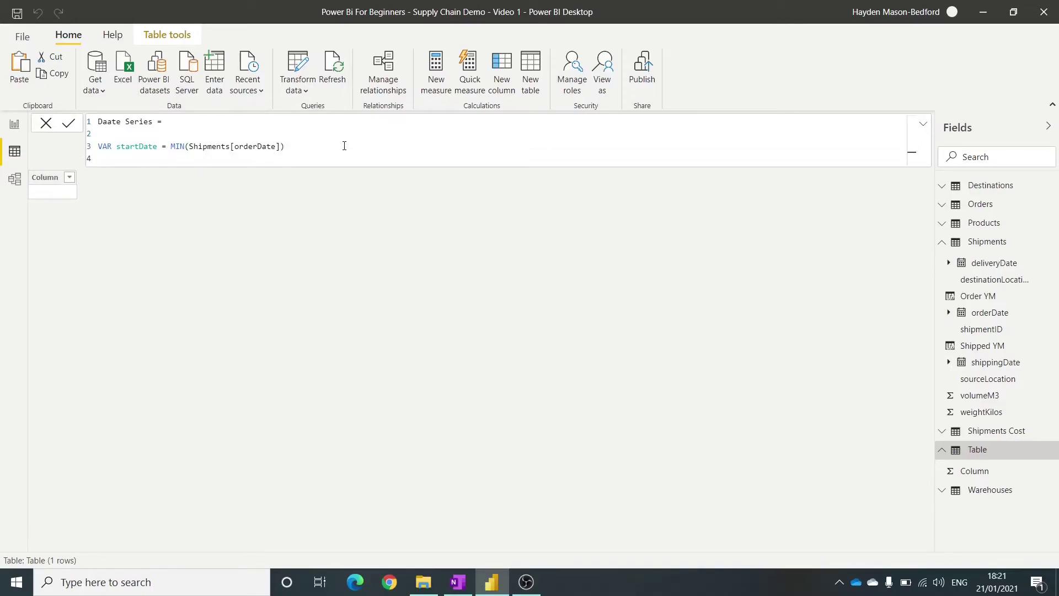
pyautogui.write('VAR endDate = MAX(')
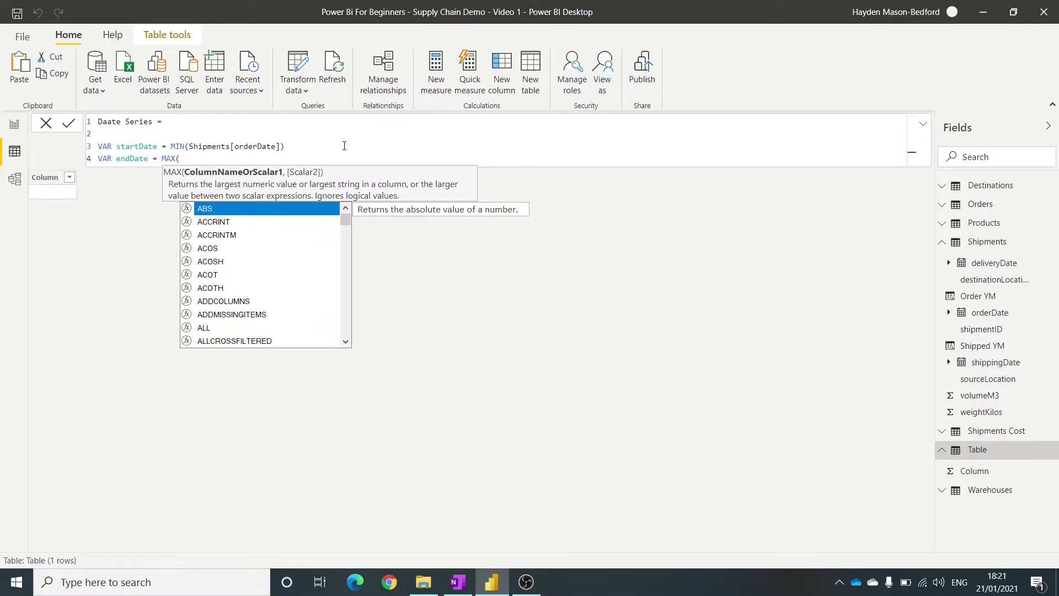
pyautogui.write('s')
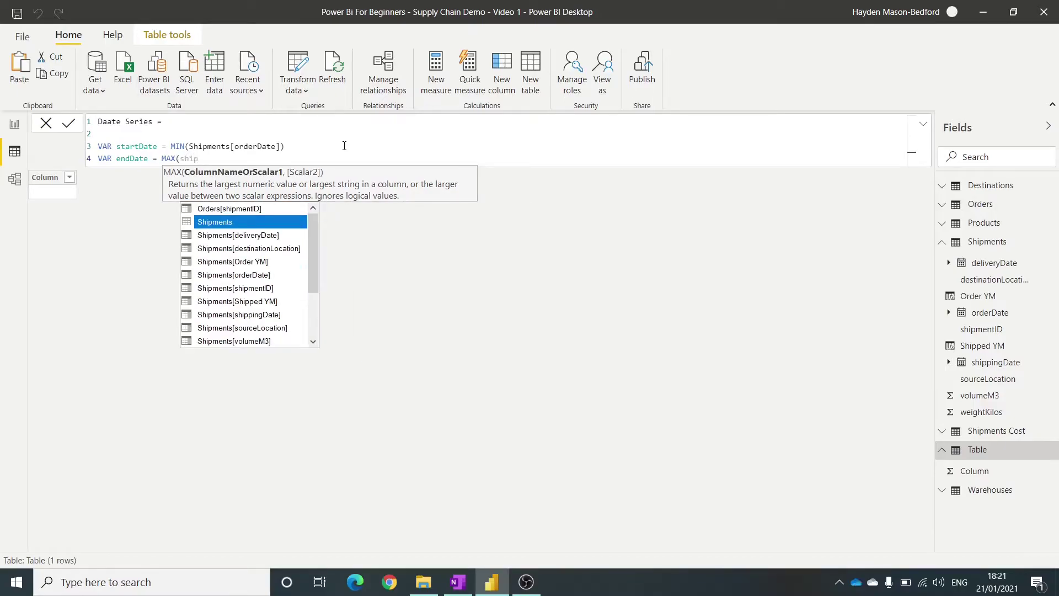
pyautogui.press('BackSpace')
pyautogui.write('del')
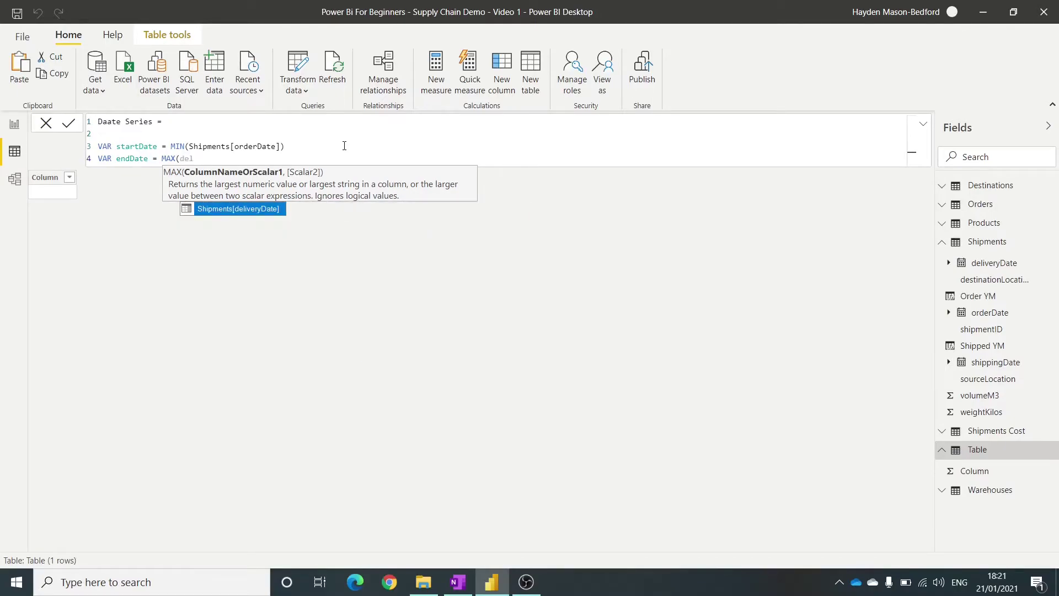
pyautogui.press('Tab')
pyautogui.press('Escape')
pyautogui.write(')')
pyautogui.hotkey('shift', 'Return')
pyautogui.hotkey('shift', 'Return')
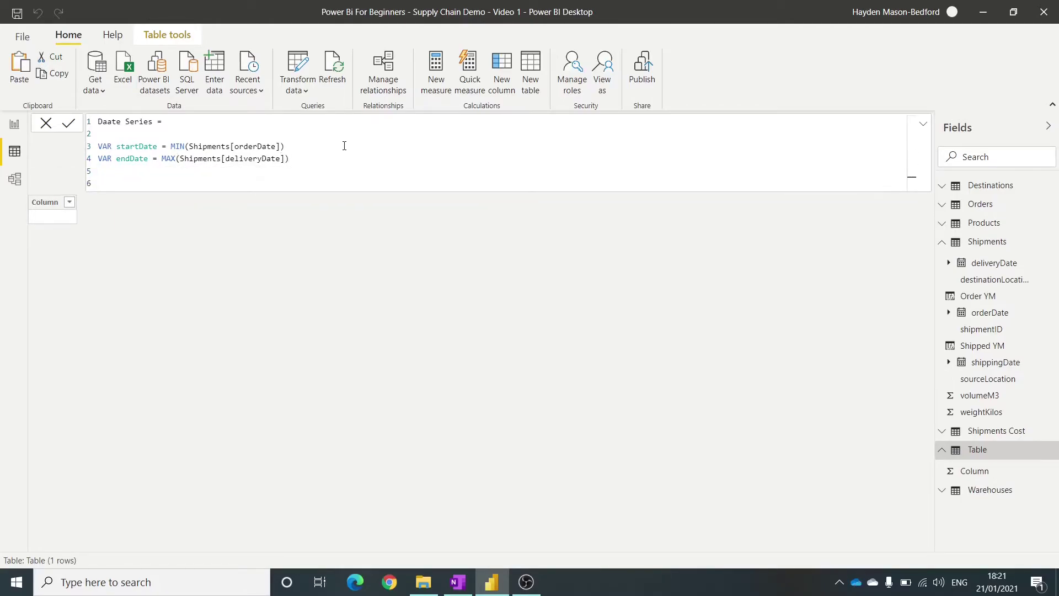
pyautogui.write('RETURN')
pyautogui.hotkey('shift', 'Return')
pyautogui.hotkey('shift', 'Return')
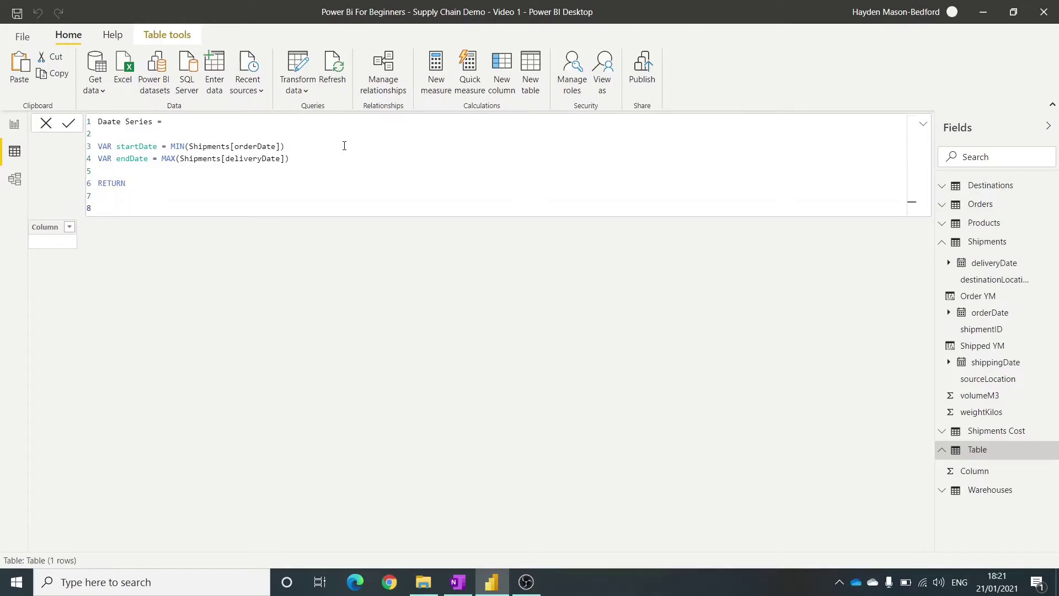
# Copy the prepared date-table DAX block from the OneNote notes
pyautogui.hotkey('alt', 'Tab')
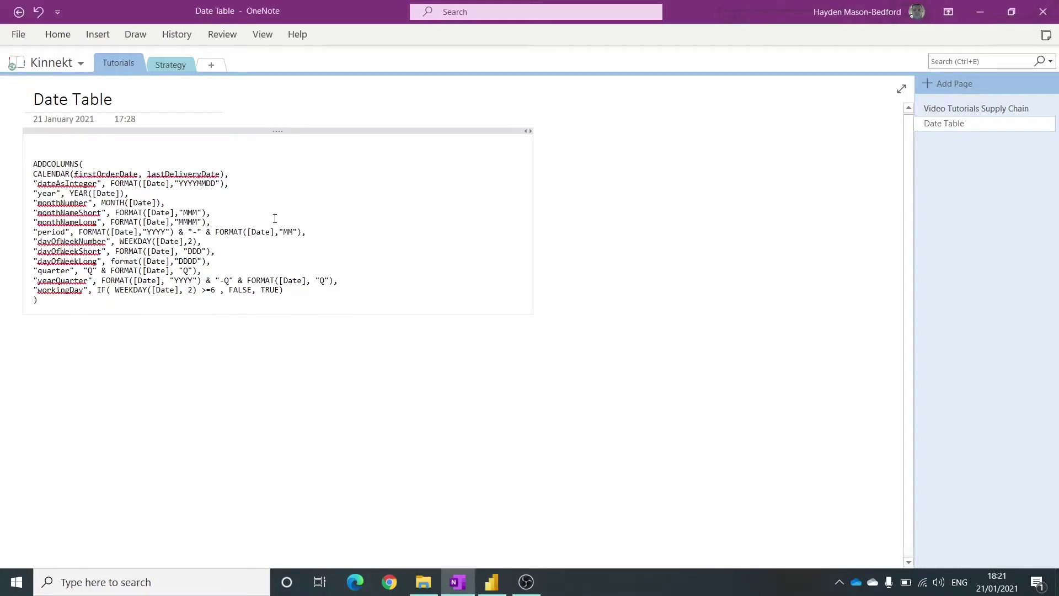
pyautogui.moveTo(33, 163); pyautogui.dragTo(315, 303)
pyautogui.hotkey('ctrl', 'c')
pyautogui.hotkey('alt', 'Tab')
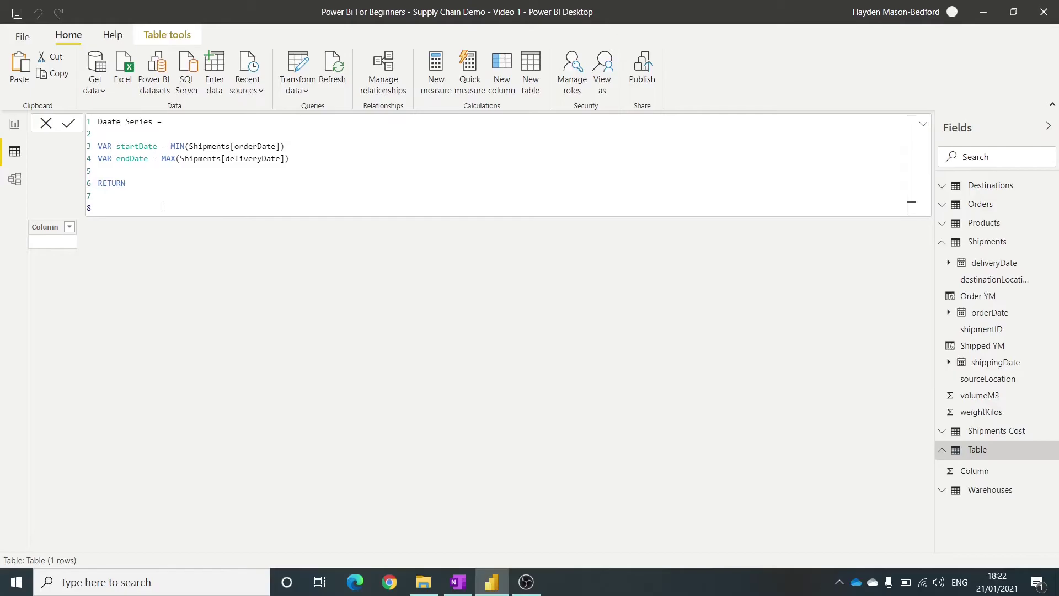
# Paste the ADDCOLUMNS/CALENDAR code after RETURN and indent its column definitions
pyautogui.hotkey('ctrl', 'v')
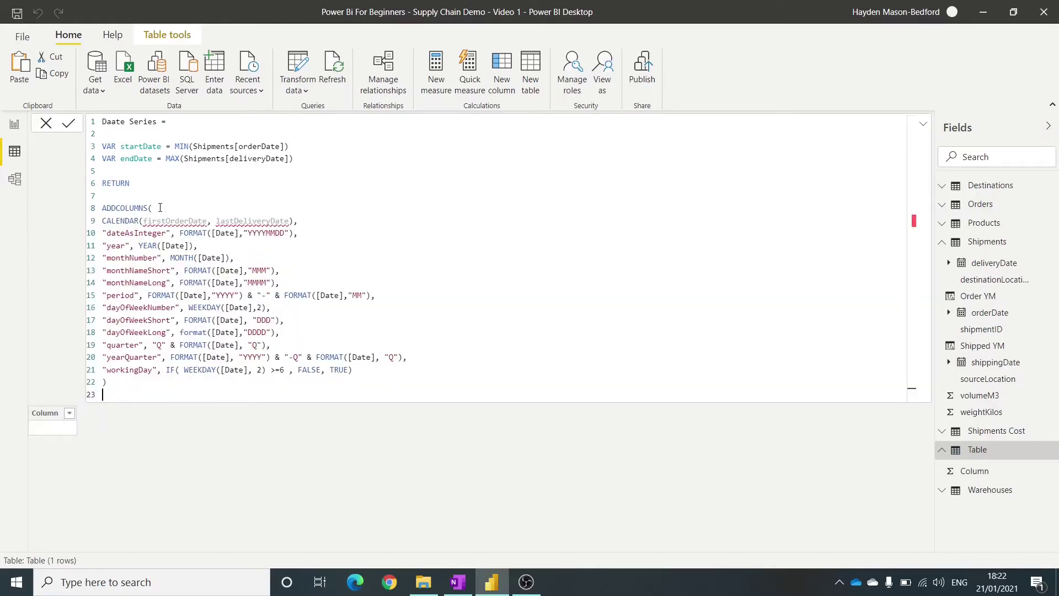
pyautogui.doubleClick(139, 146)
pyautogui.moveTo(102, 221); pyautogui.dragTo(357, 373)
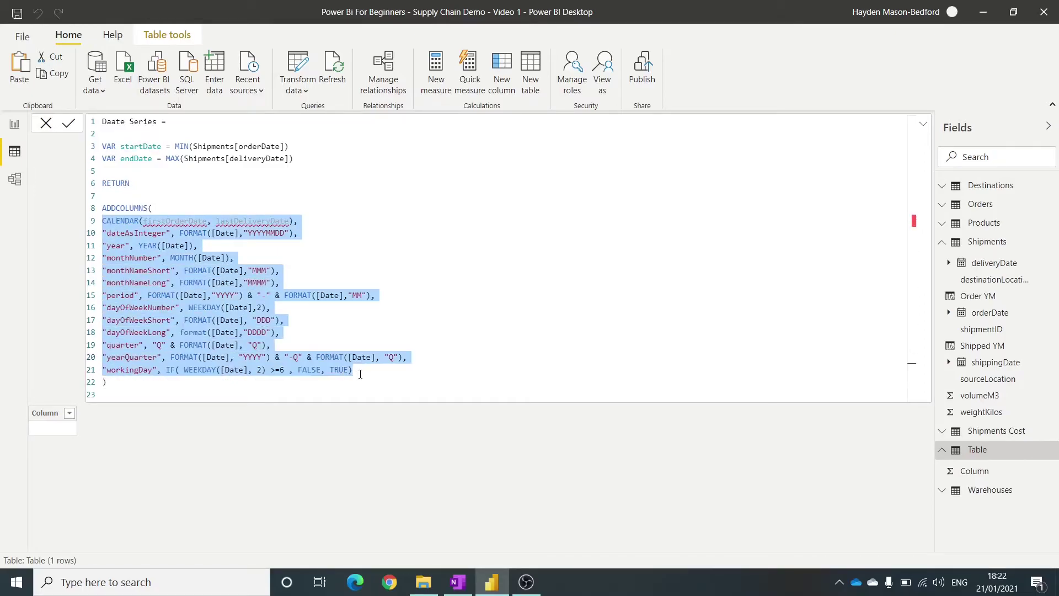
pyautogui.press('Tab')
pyautogui.click(313, 296)
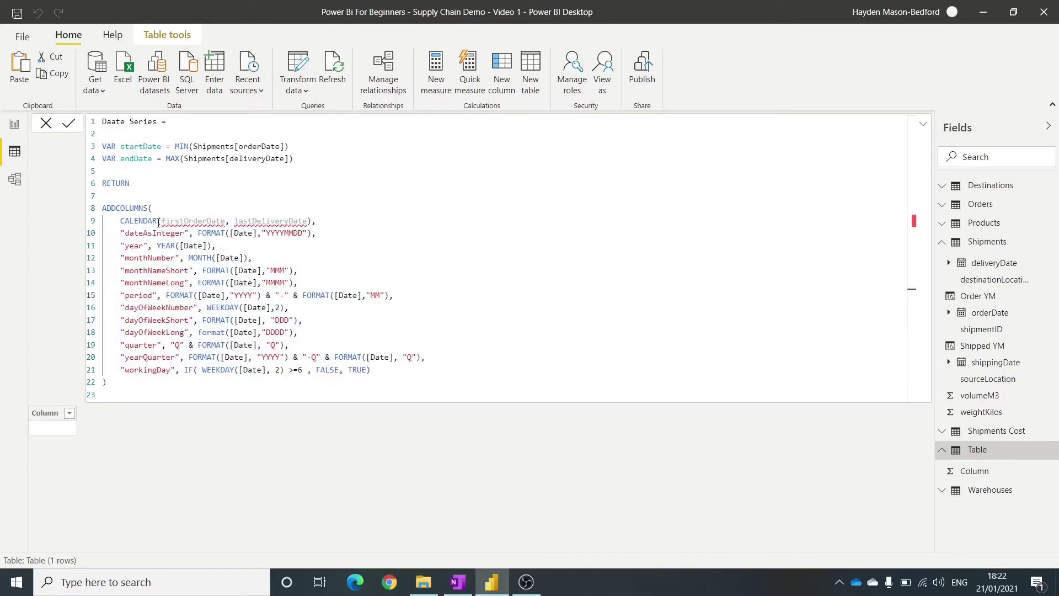
pyautogui.click(161, 220)
pyautogui.press('Return')
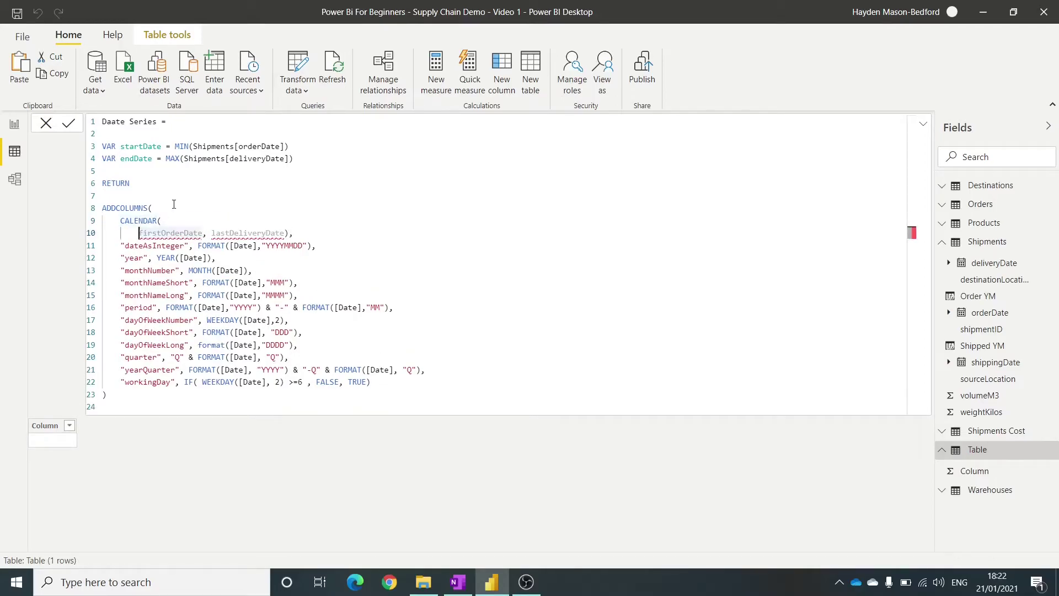
pyautogui.moveTo(116, 246); pyautogui.dragTo(188, 392)
pyautogui.press('Tab')
# Replace firstOrderDate with startDate and lastDeliveryDate with endDate in the CALENDAR call
pyautogui.click(165, 218)
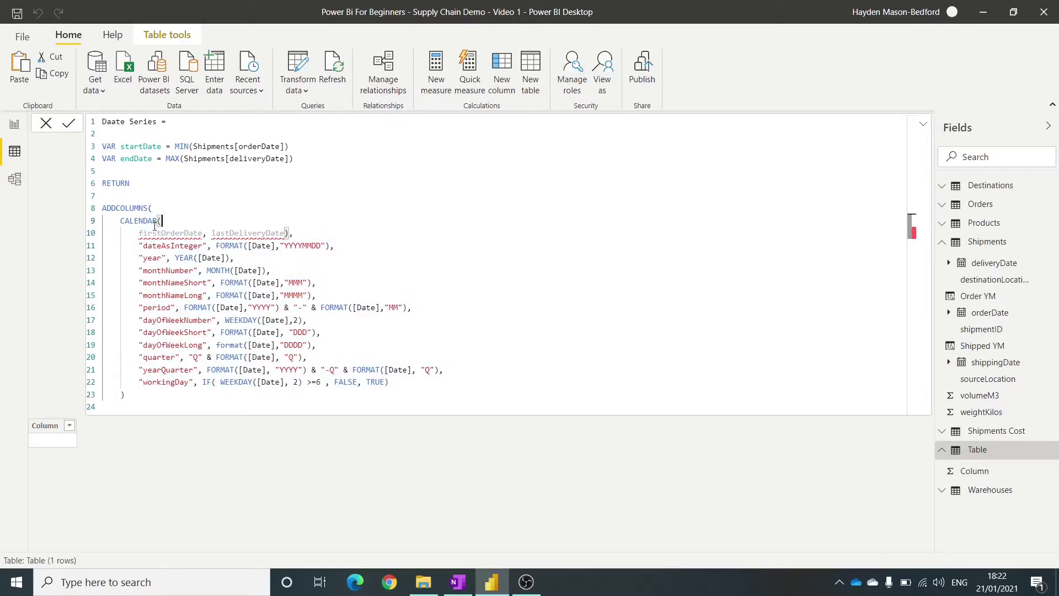
pyautogui.moveTo(155, 228)
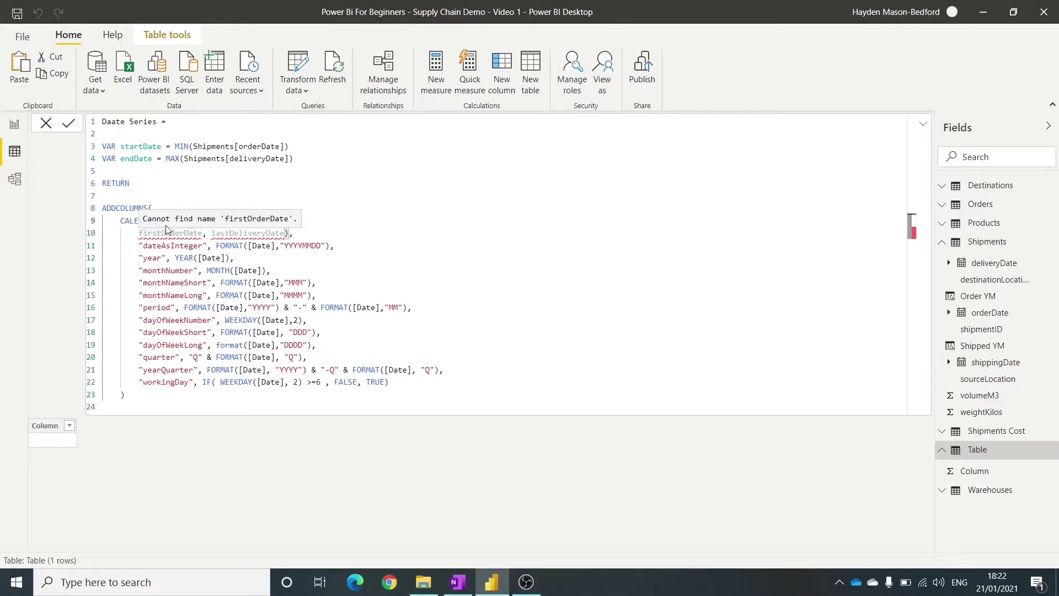
pyautogui.doubleClick(168, 231)
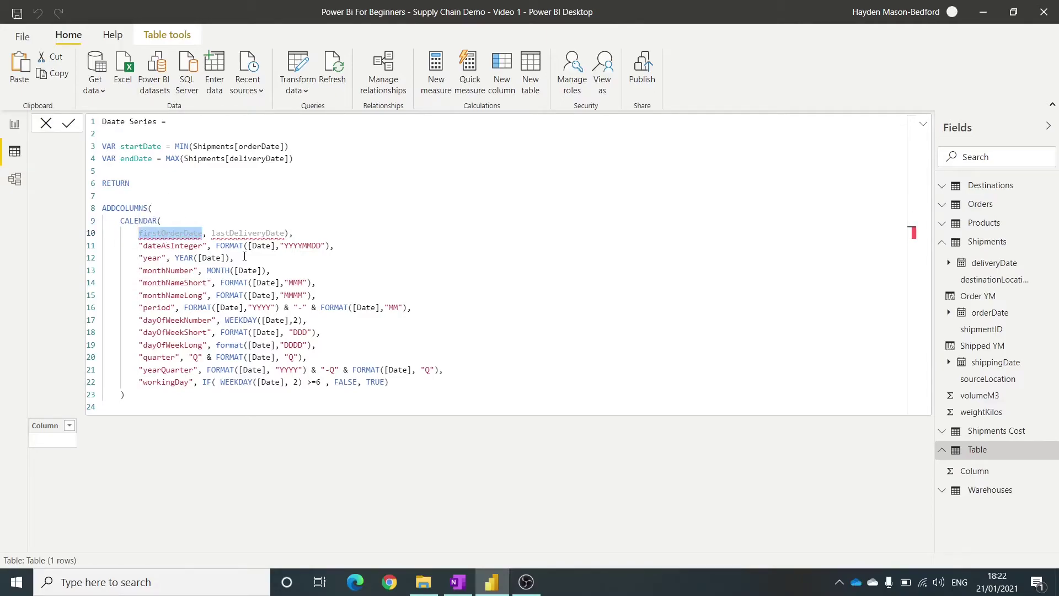
pyautogui.doubleClick(145, 147)
pyautogui.hotkey('ctrl', 'c')
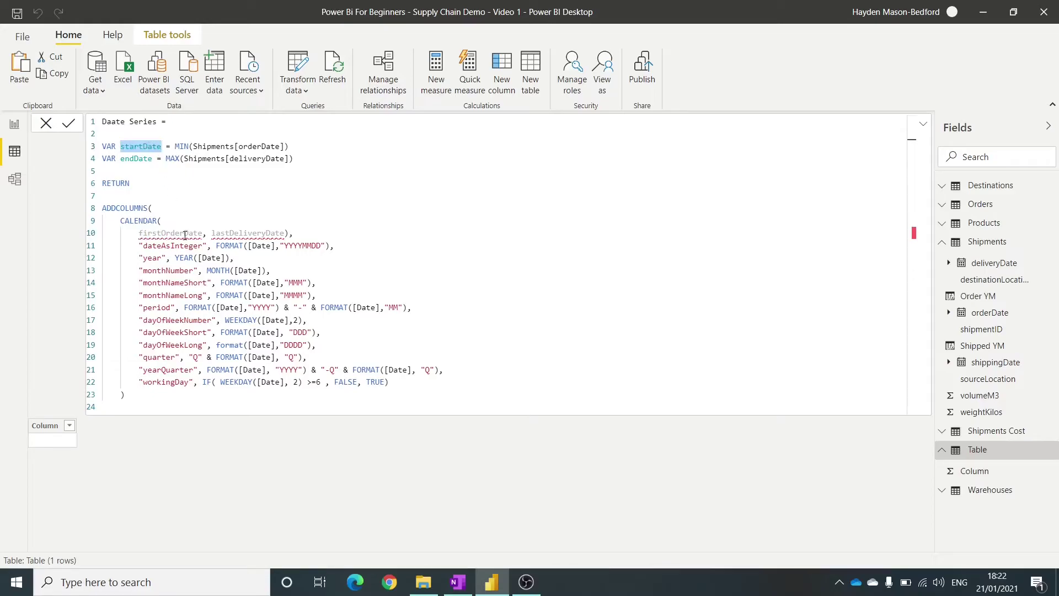
pyautogui.doubleClick(185, 233)
pyautogui.hotkey('ctrl', 'v')
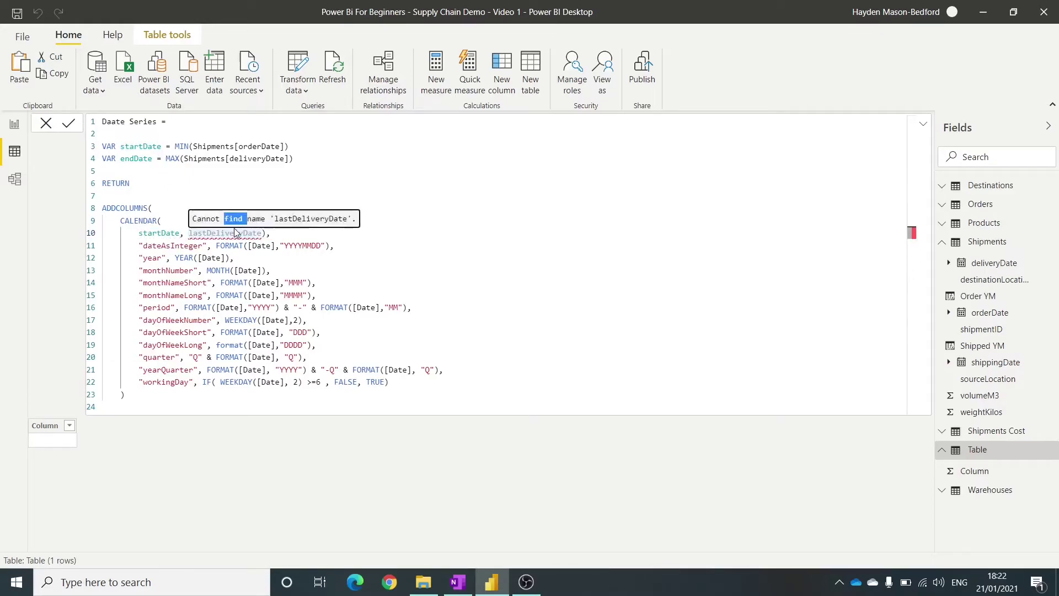
pyautogui.tripleClick(235, 227)
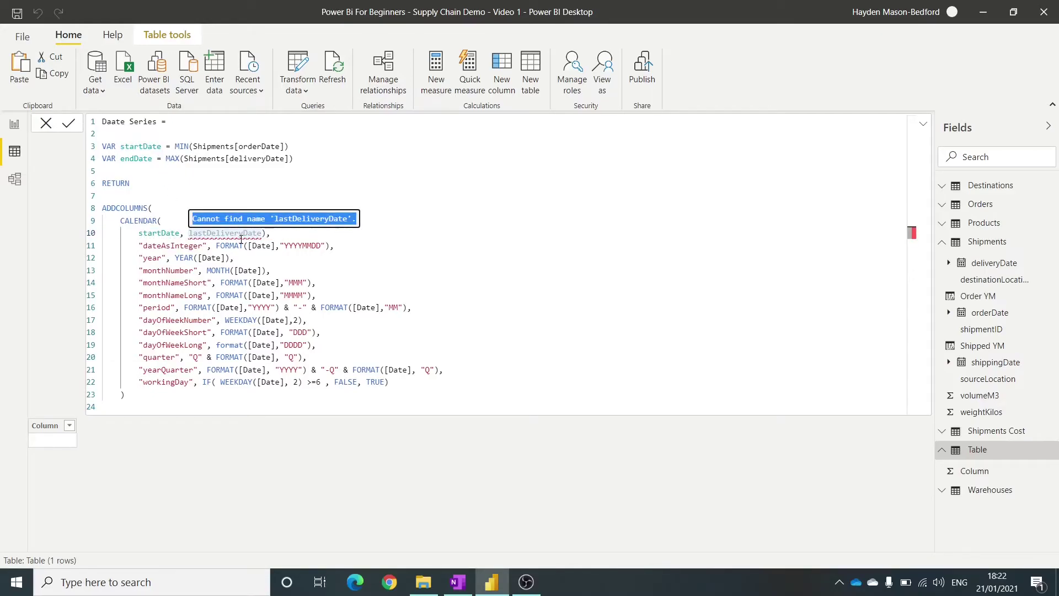
pyautogui.doubleClick(241, 234)
pyautogui.write('end')
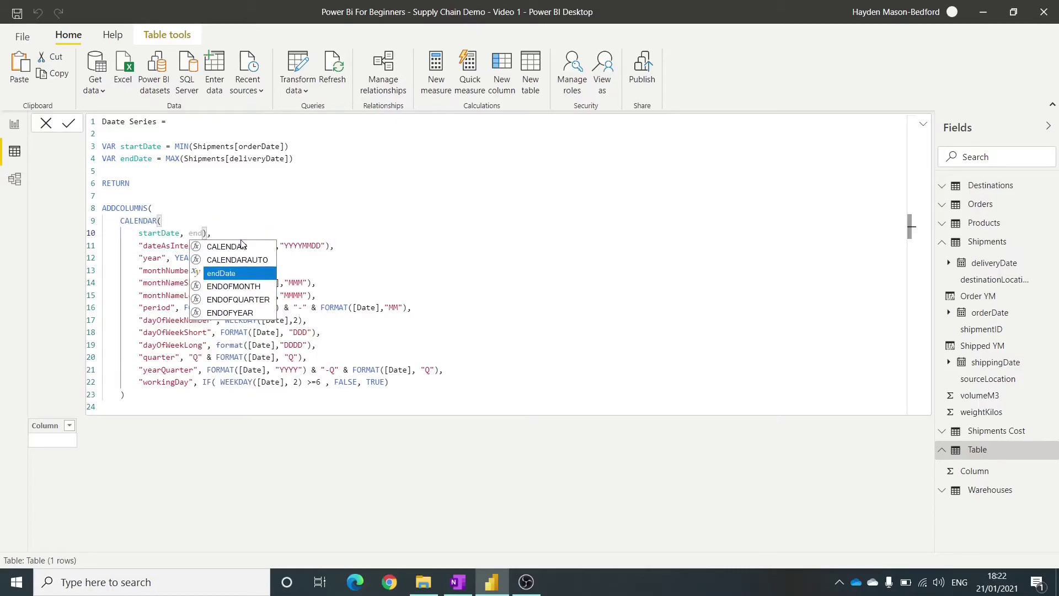
pyautogui.press('Tab')
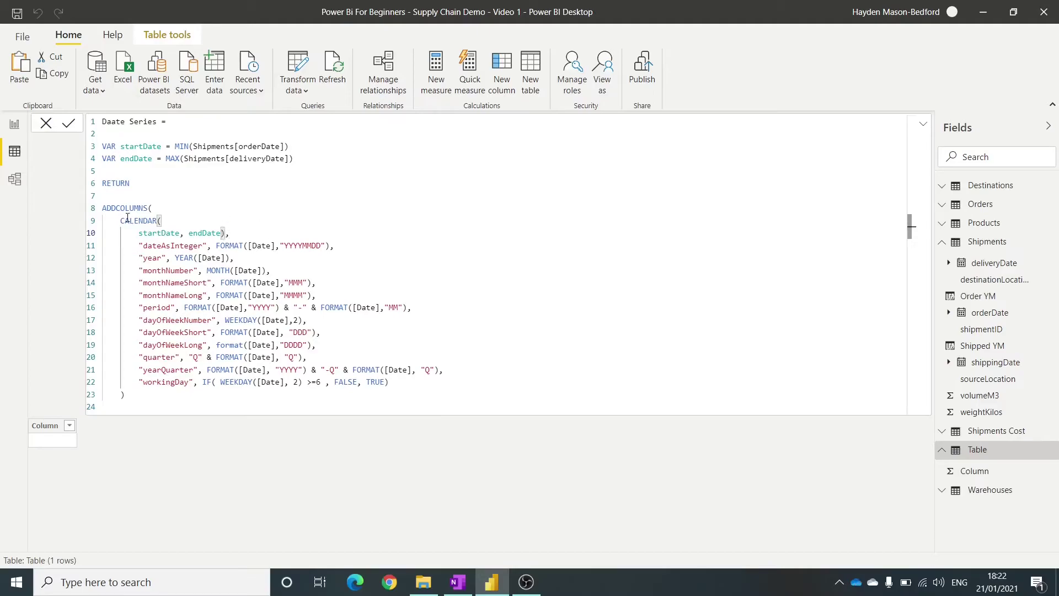
pyautogui.moveTo(121, 220); pyautogui.dragTo(231, 234)
# Commit the Daate Series formula to build the 1,099-row date table
pyautogui.click(231, 234)
pyautogui.doubleClick(213, 257)
pyautogui.click(226, 257)
pyautogui.press('Return')
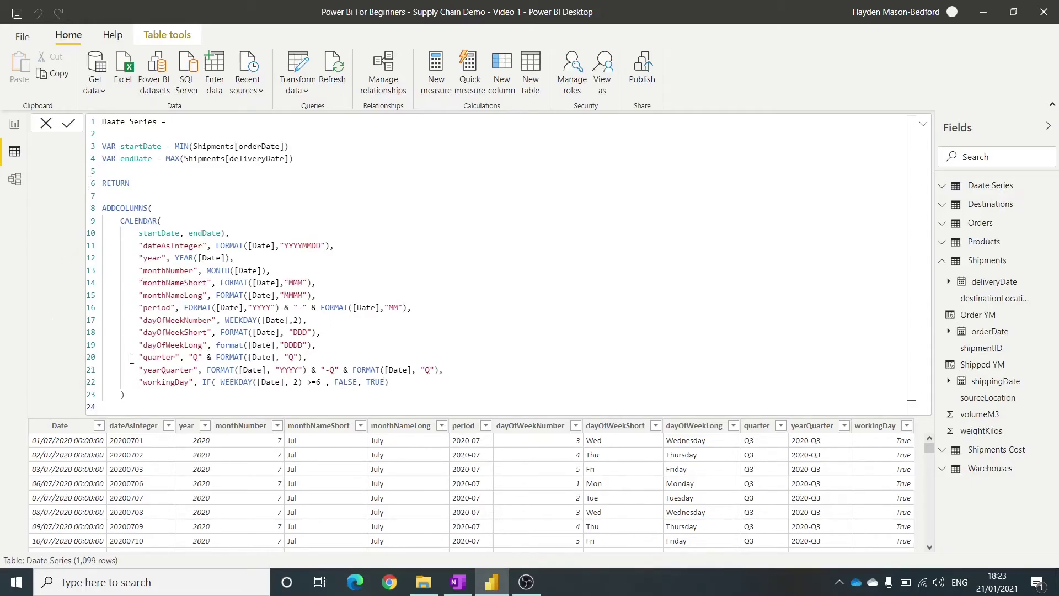
# Collapse the formula bar and check the Date column's range in its filter list
pyautogui.click(925, 127)
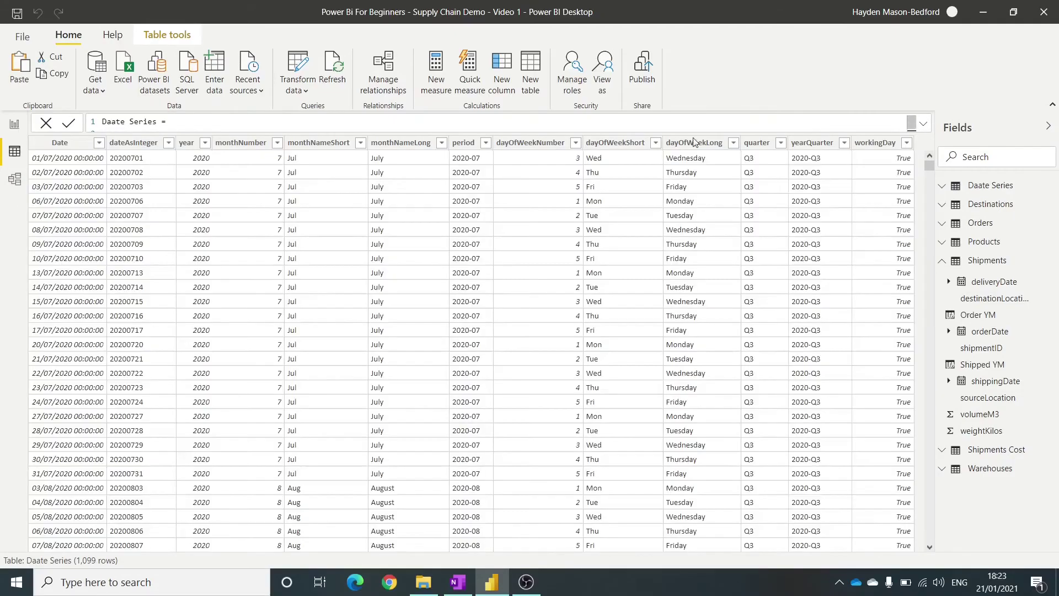
pyautogui.click(104, 145)
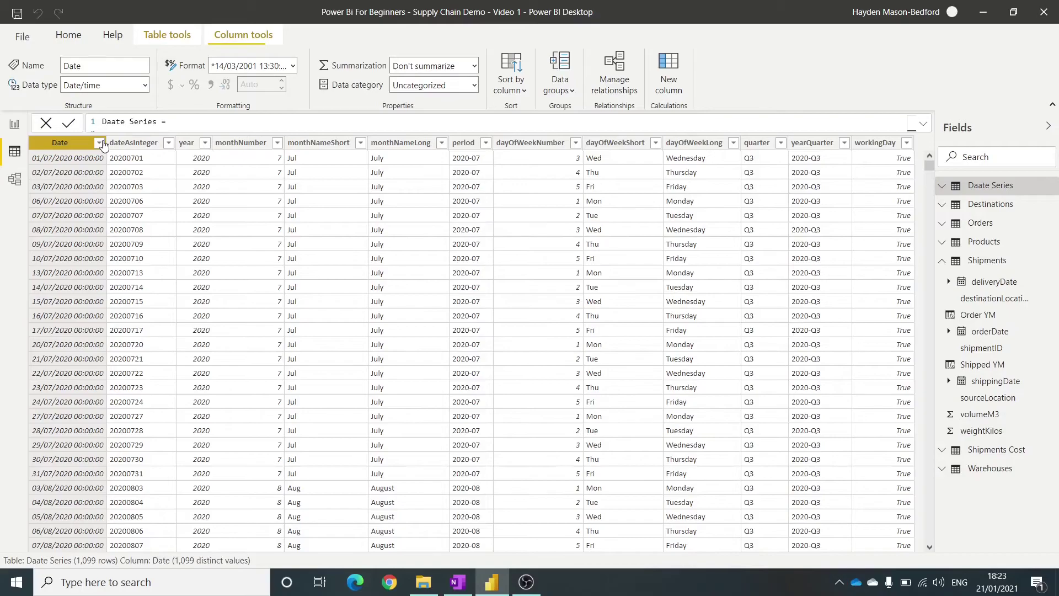
pyautogui.click(100, 144)
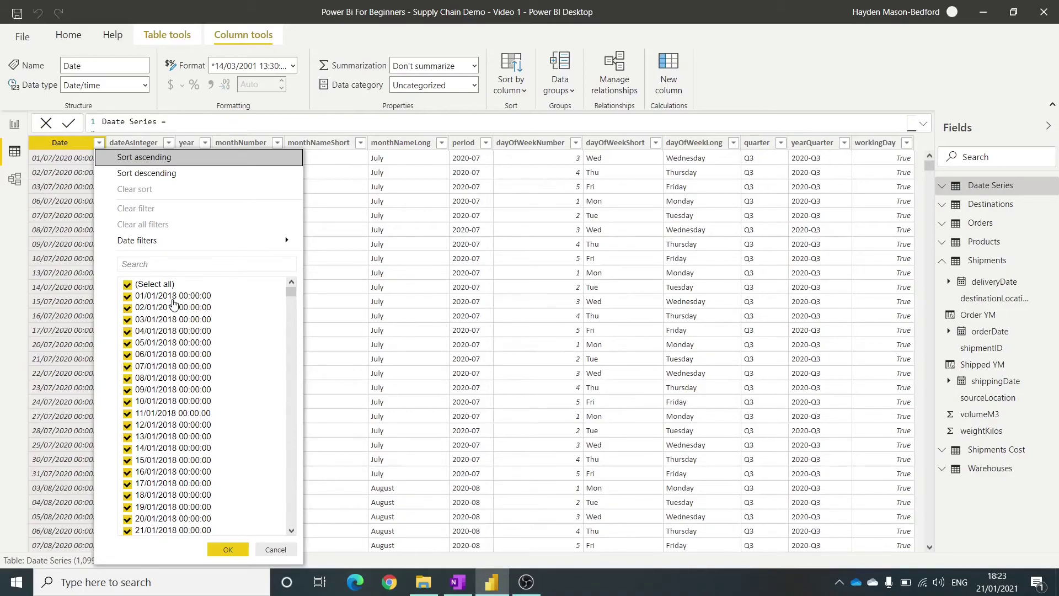
pyautogui.moveTo(292, 292); pyautogui.dragTo(292, 267)
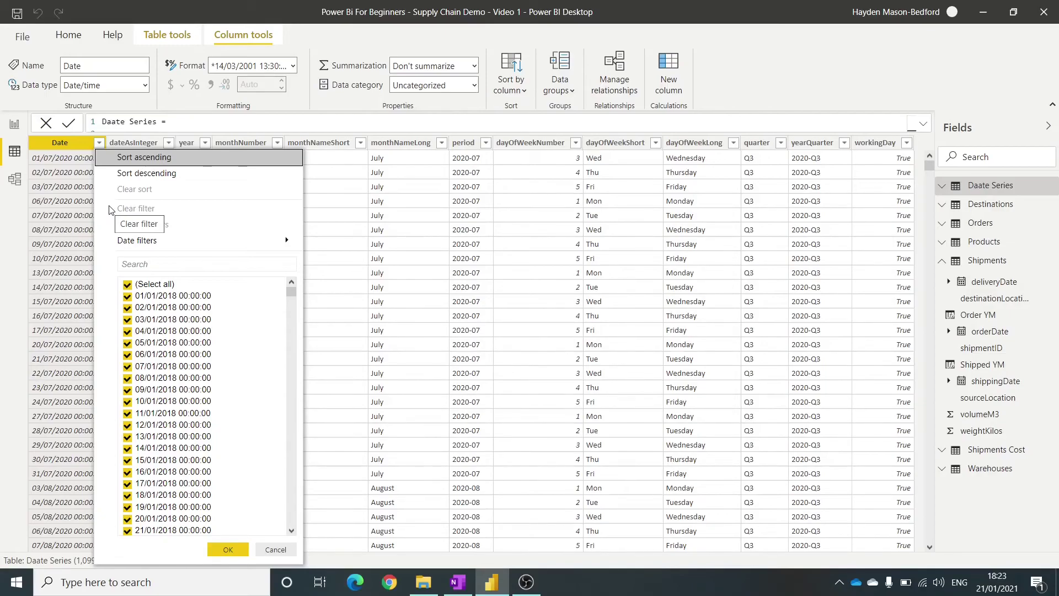
pyautogui.click(599, 231)
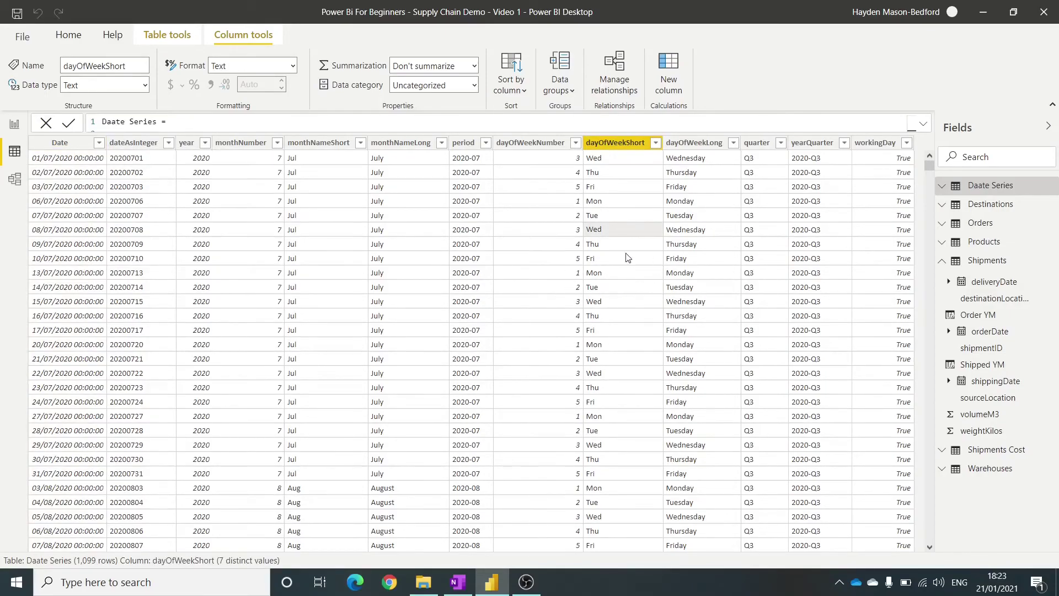
# Return to the report page showing the Order YM slicer and cost table
pyautogui.click(14, 124)
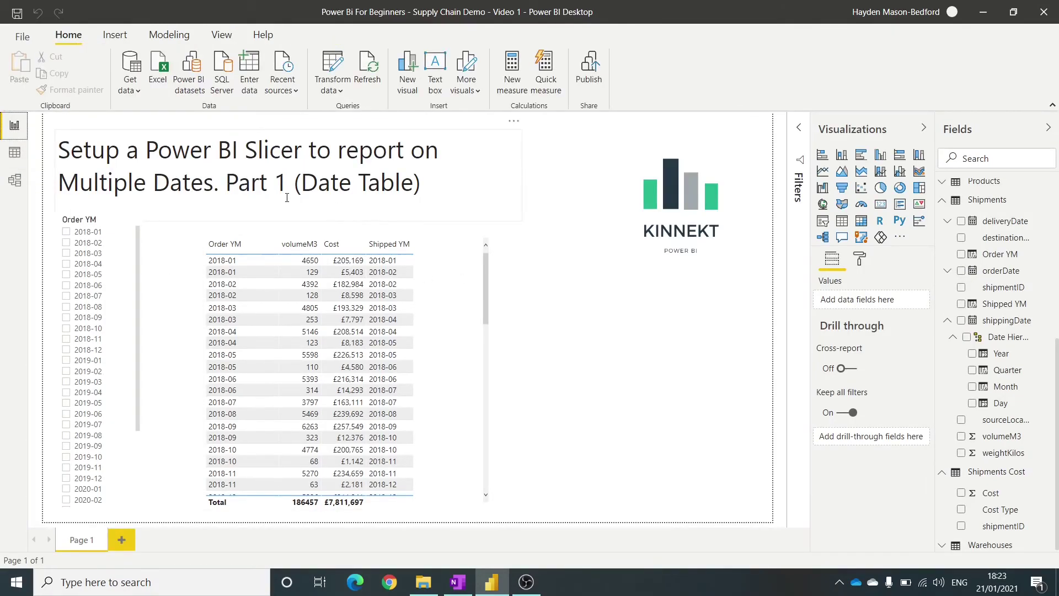
pyautogui.click(578, 307)
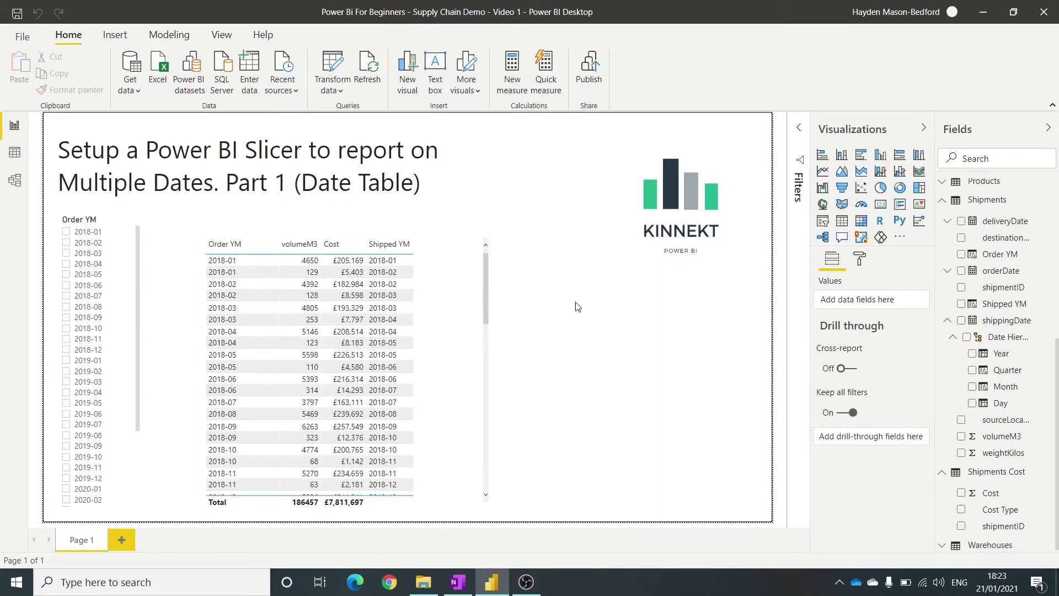